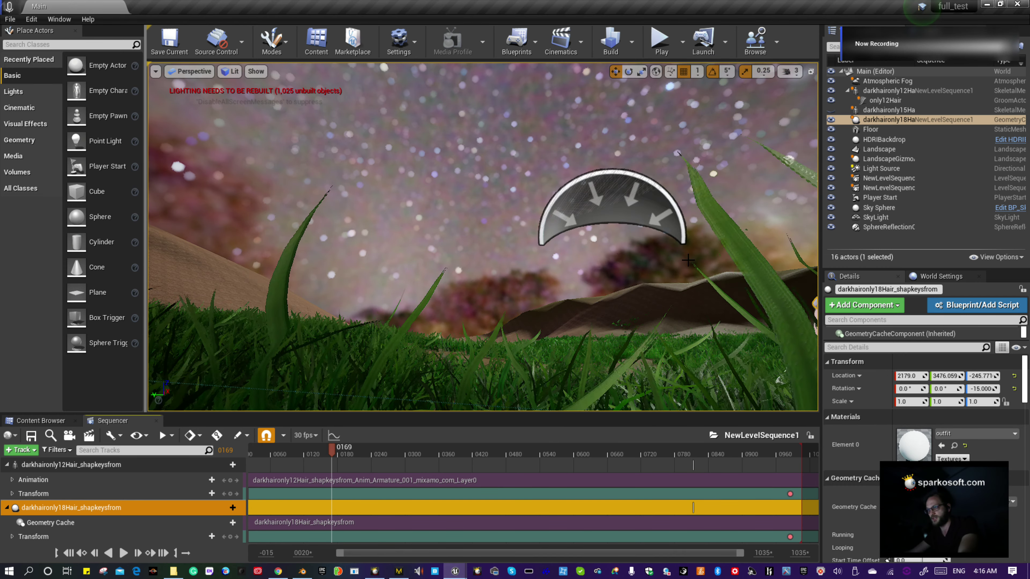
Play NewLevelSequence1 from about frame 147 and again from frame 129 to review the walking character
left_click_drag(332, 451, 315, 450)
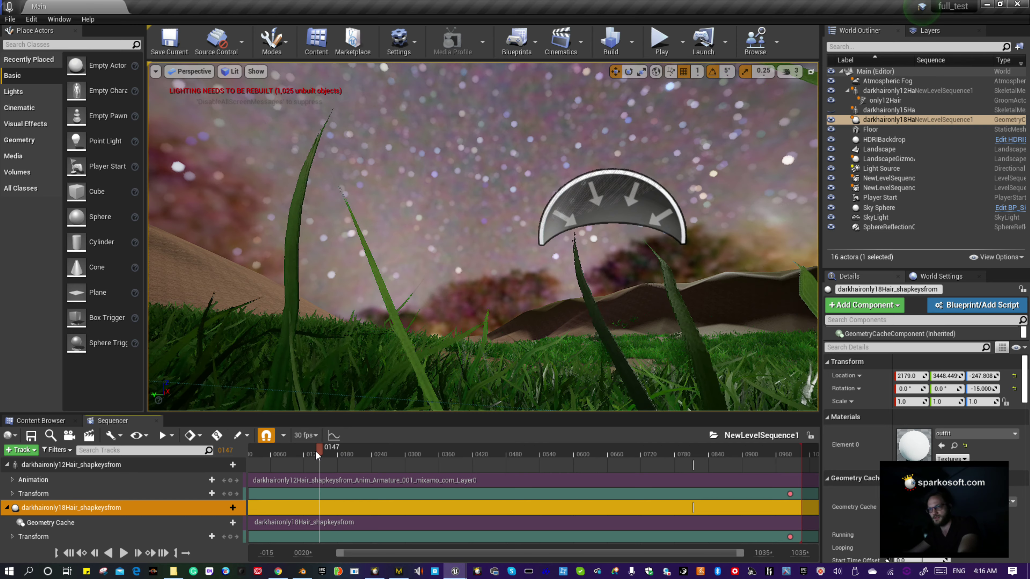
key("space")
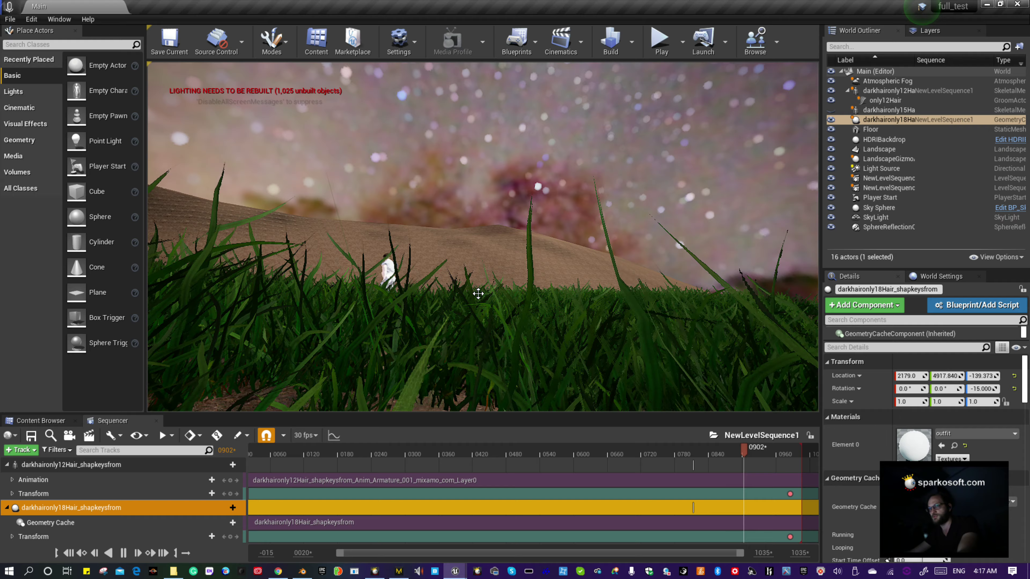
left_click_drag(465, 453, 309, 453)
right_click_drag(365, 325, 395, 322)
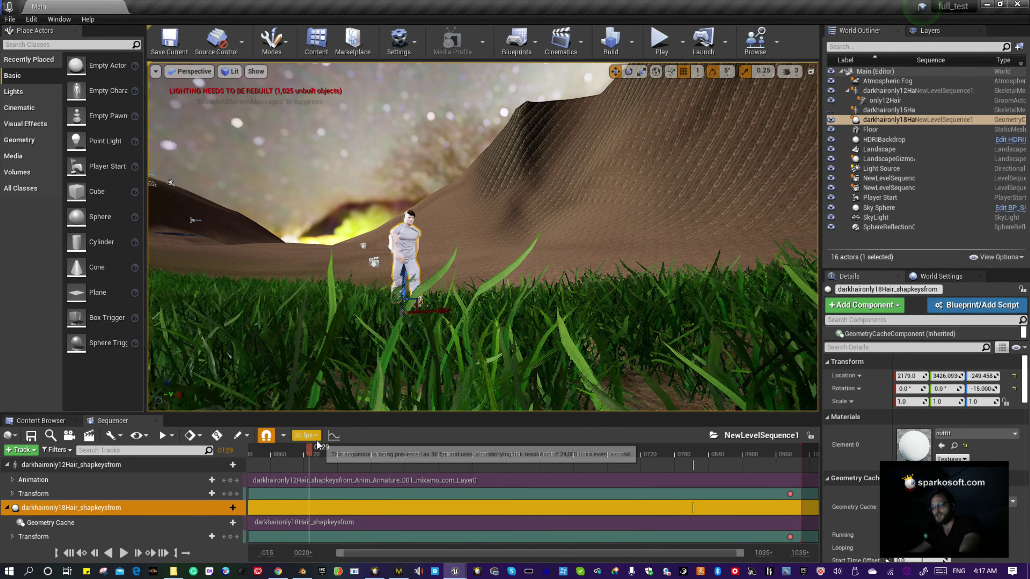
key("space")
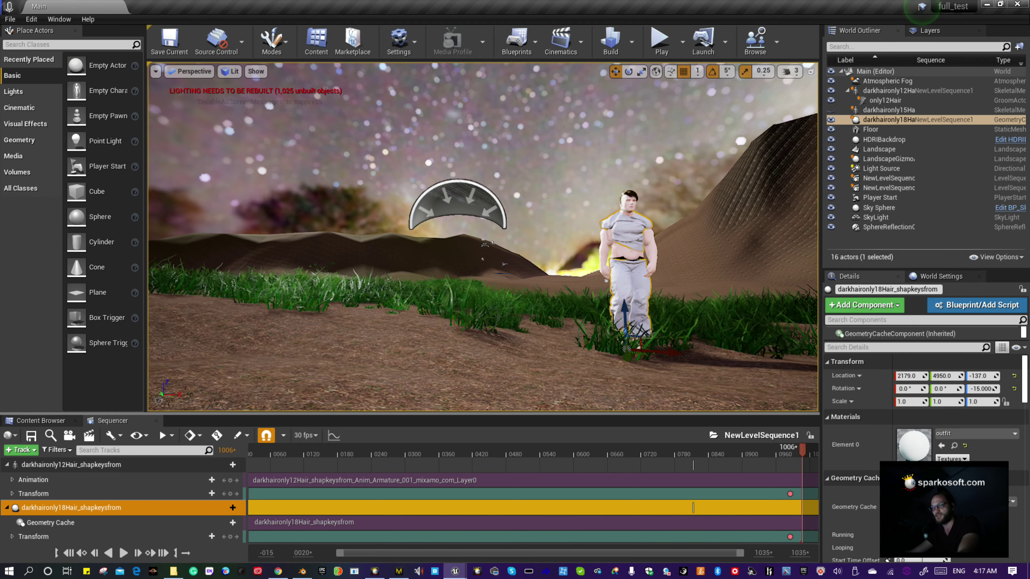
Move the sequence playhead to frame 268 and key the transform of darkhaironly18Hair_shapkeysfrom there
left_click_drag(469, 451, 387, 450)
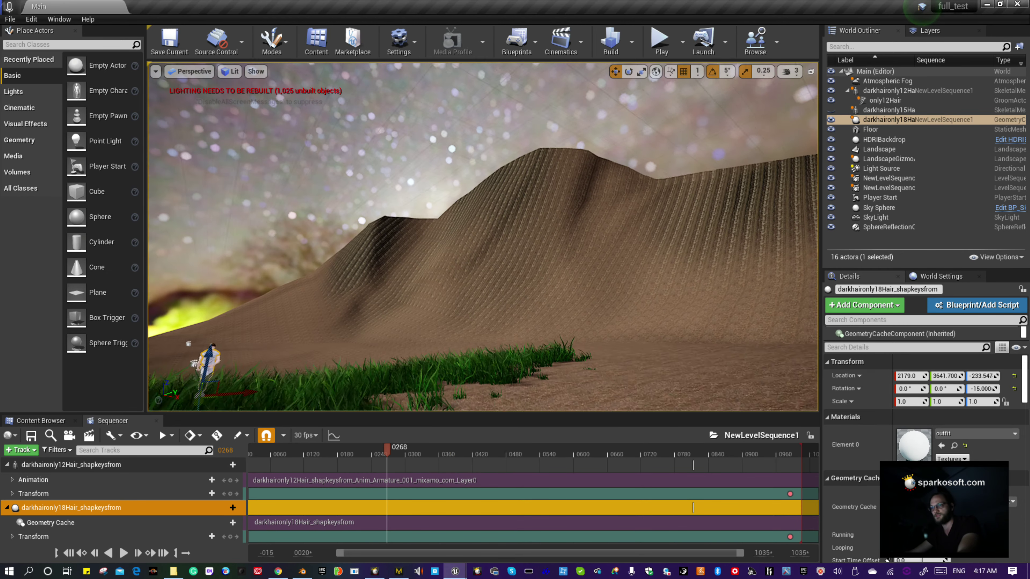
right_click_drag(483, 236, 428, 266)
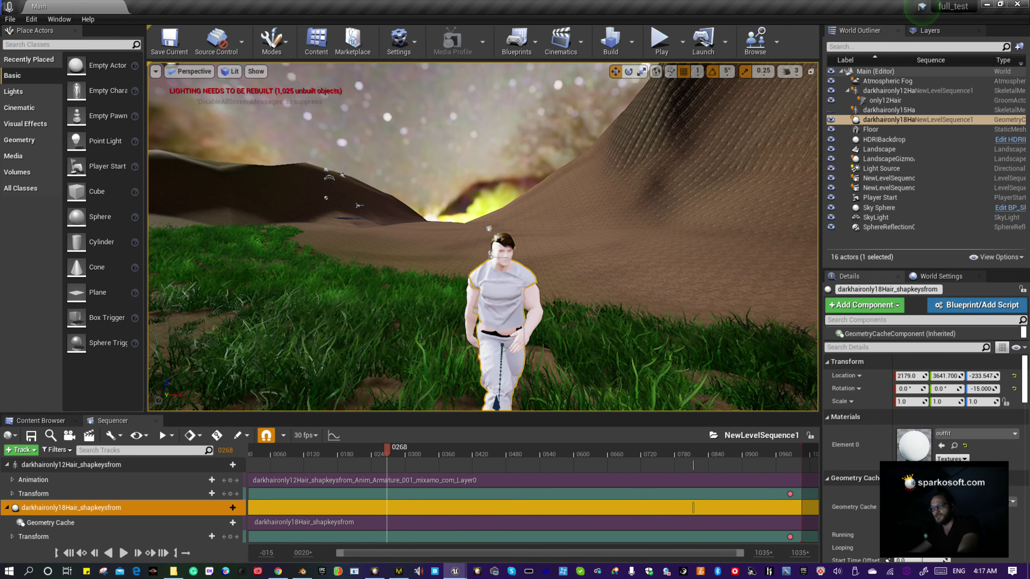
key("s")
right_click_drag(547, 319, 546, 319)
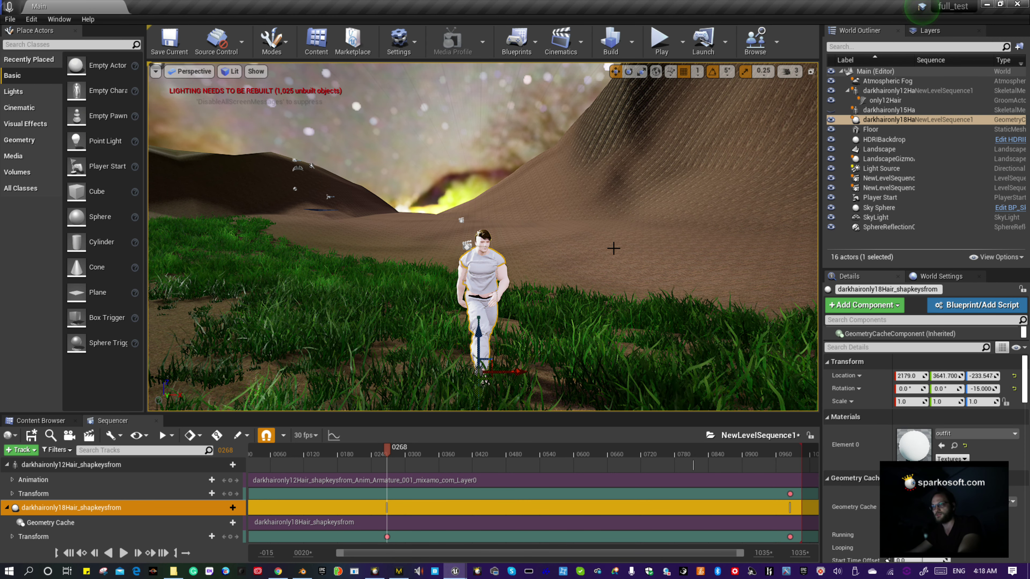
right_click_drag(547, 319, 522, 330)
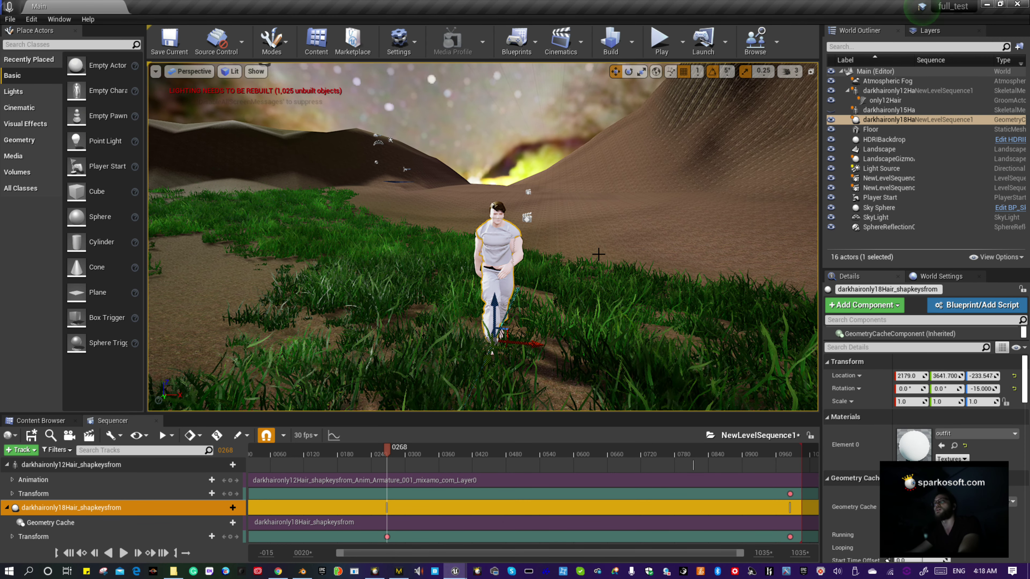
right_click_drag(598, 263, 595, 285)
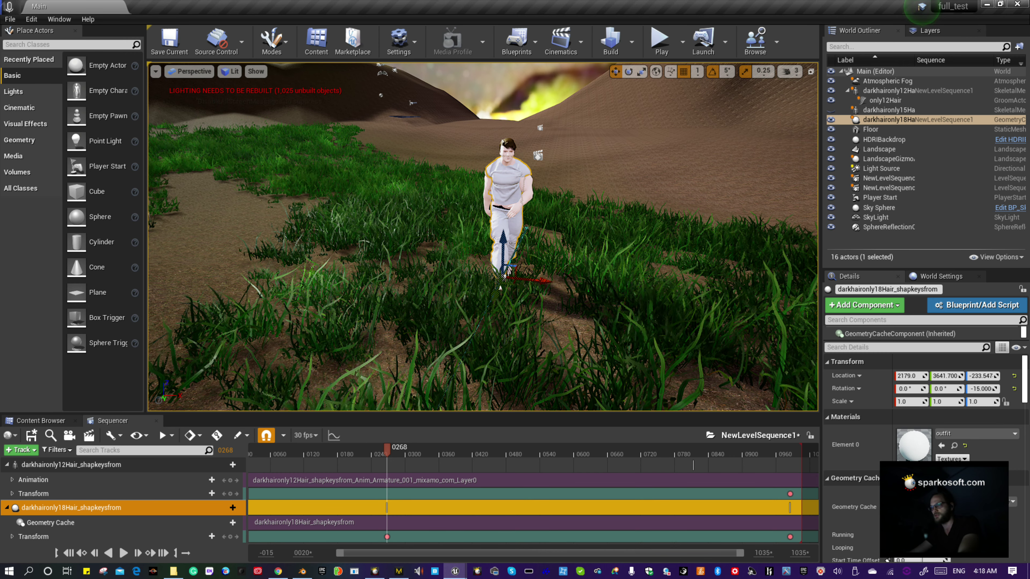
right_click_drag(598, 298, 611, 291)
key("w")
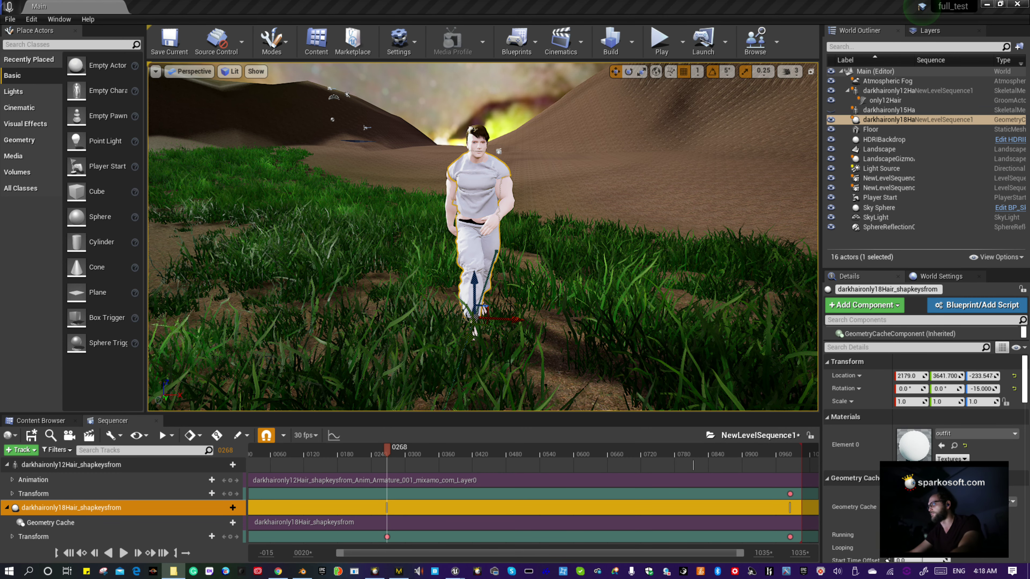
Switch to Marvelous Designer with v2NO_ARMS.zprj, maximize it, and change to Animation mode, accepting the simulation quality notice
left_click_drag(1029, 195, 389, 4)
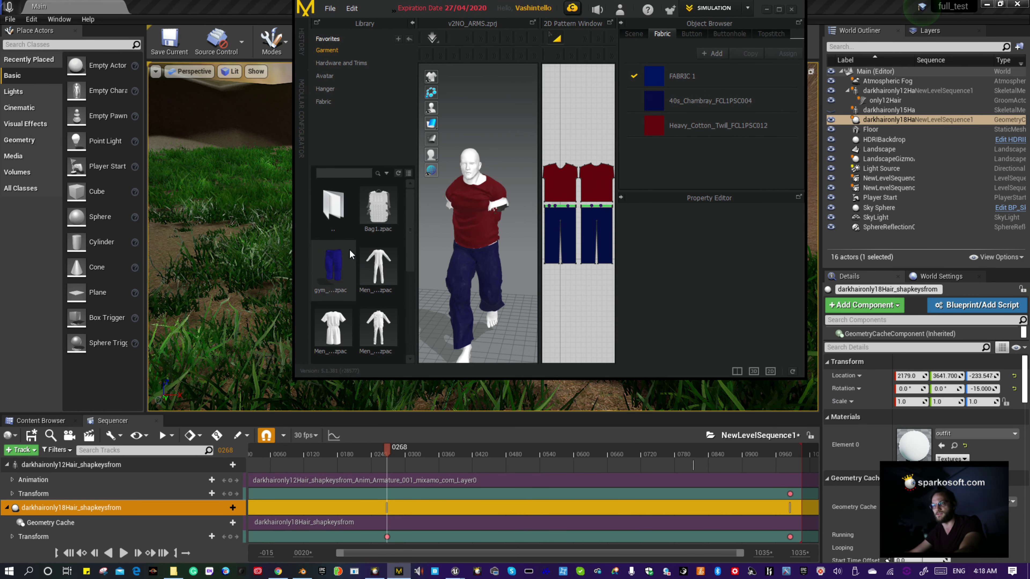
left_click(779, 9)
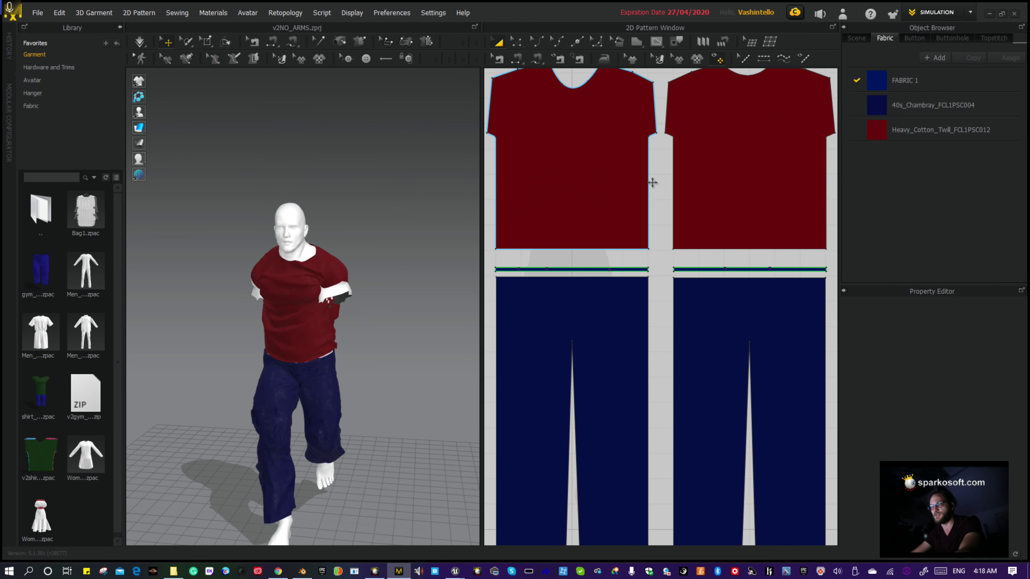
scroll(667, 217, "down", 2)
left_click(611, 198)
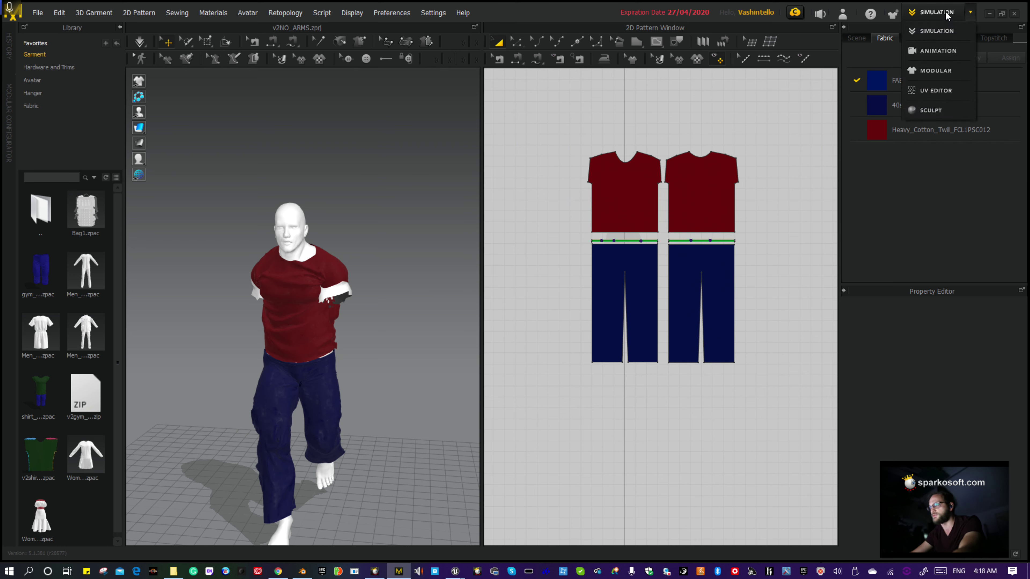
left_click(945, 46)
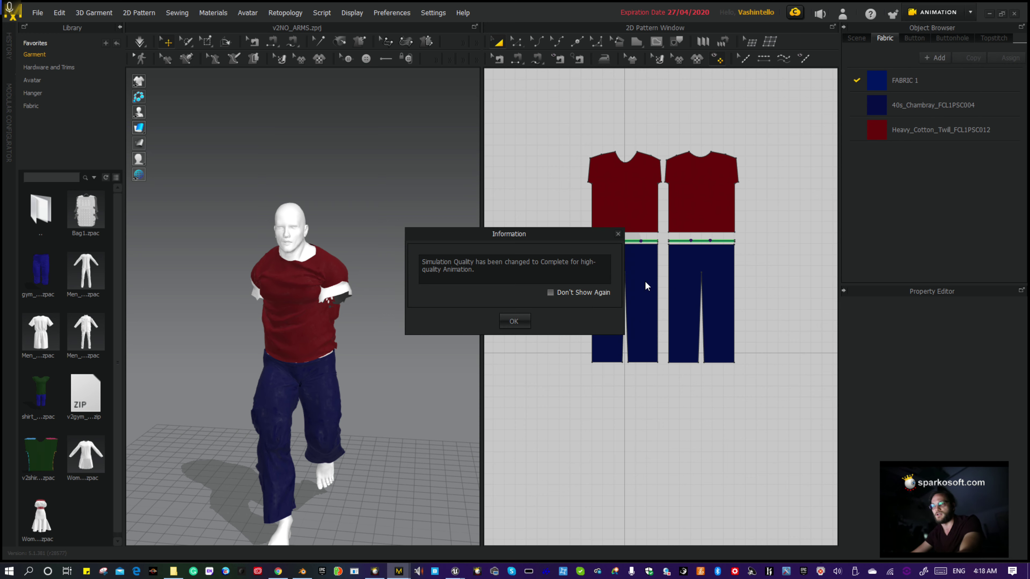
left_click(514, 321)
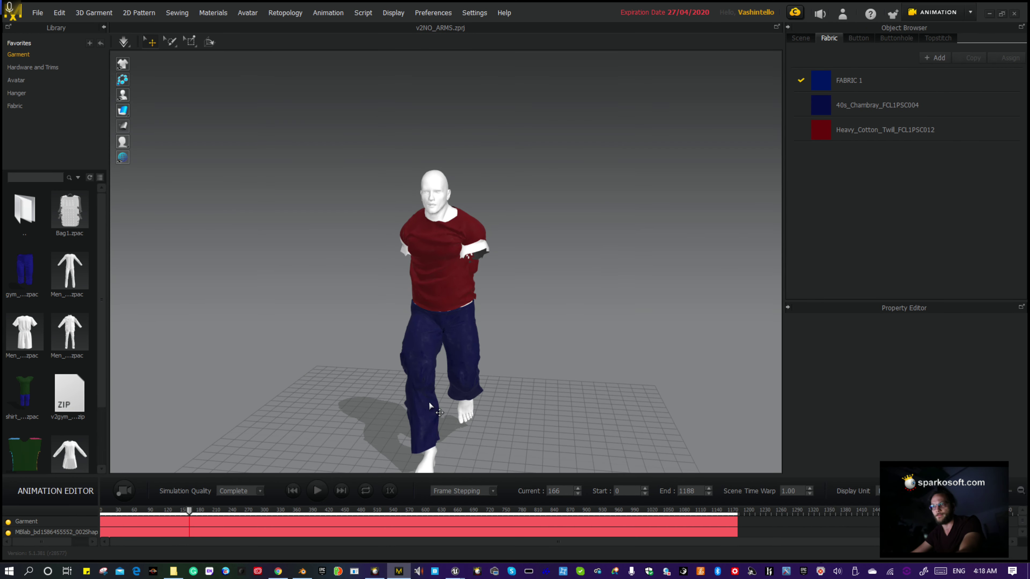
Play the recorded garment animation and examine how the red shirt and blue trousers fit the walking avatar
left_click(319, 491)
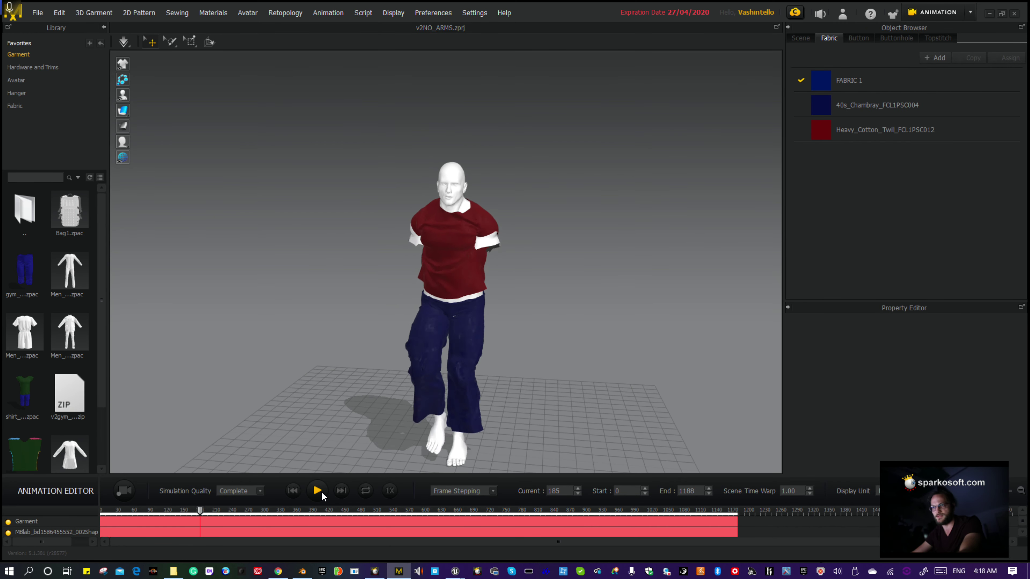
right_click_drag(457, 404, 575, 345)
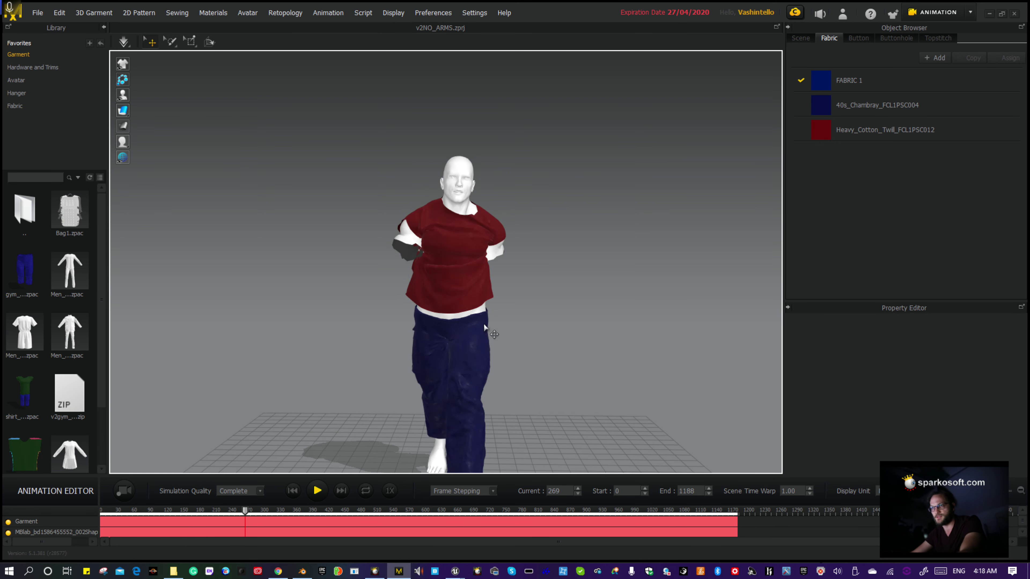
scroll(485, 321, "up", 5)
scroll(490, 326, "up", 2)
scroll(506, 248, "down", 3)
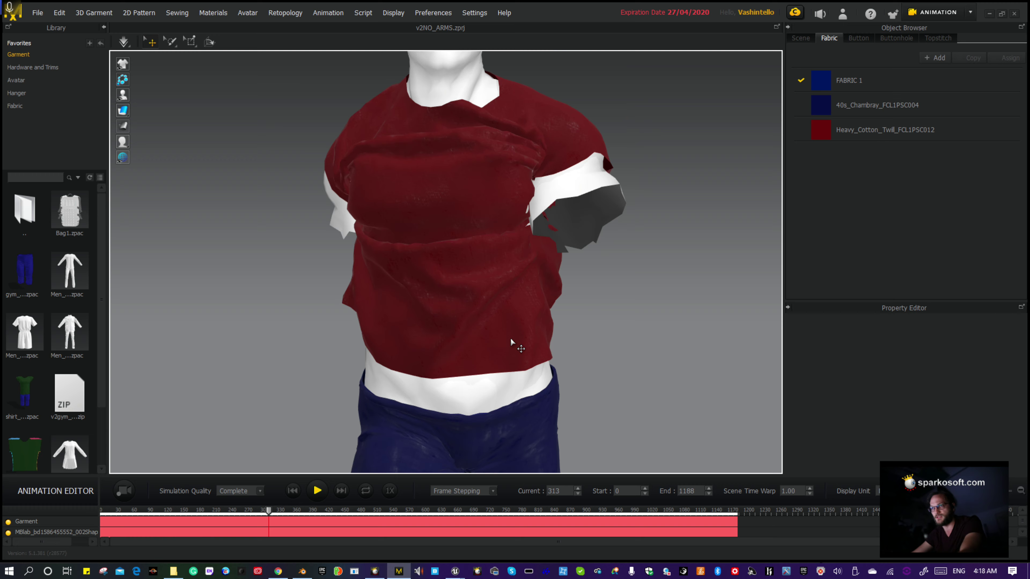
scroll(499, 396, "down", 1)
scroll(500, 396, "down", 4)
right_click_drag(505, 374, 528, 357)
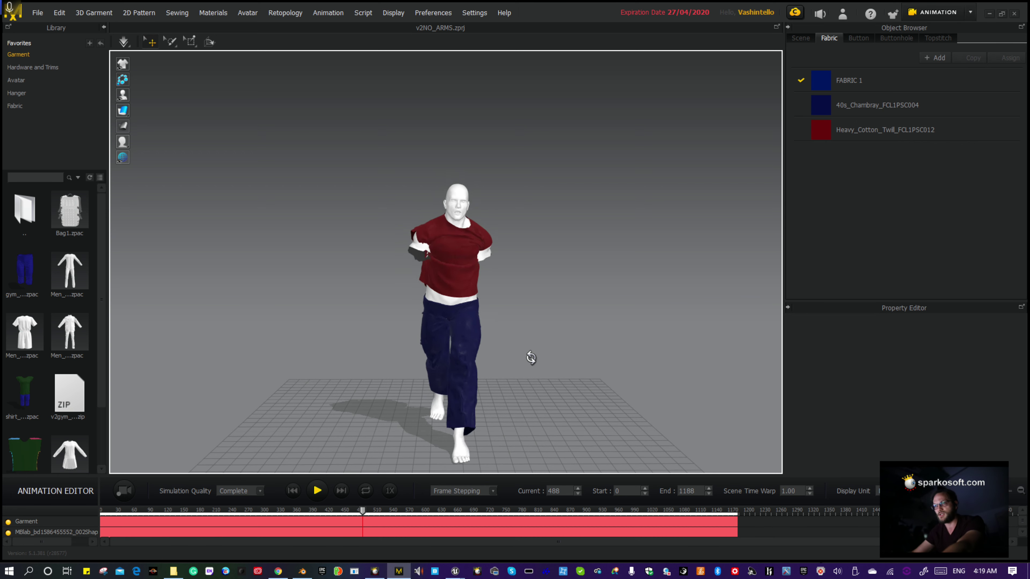
scroll(522, 291, "up", 5)
scroll(522, 295, "down", 5)
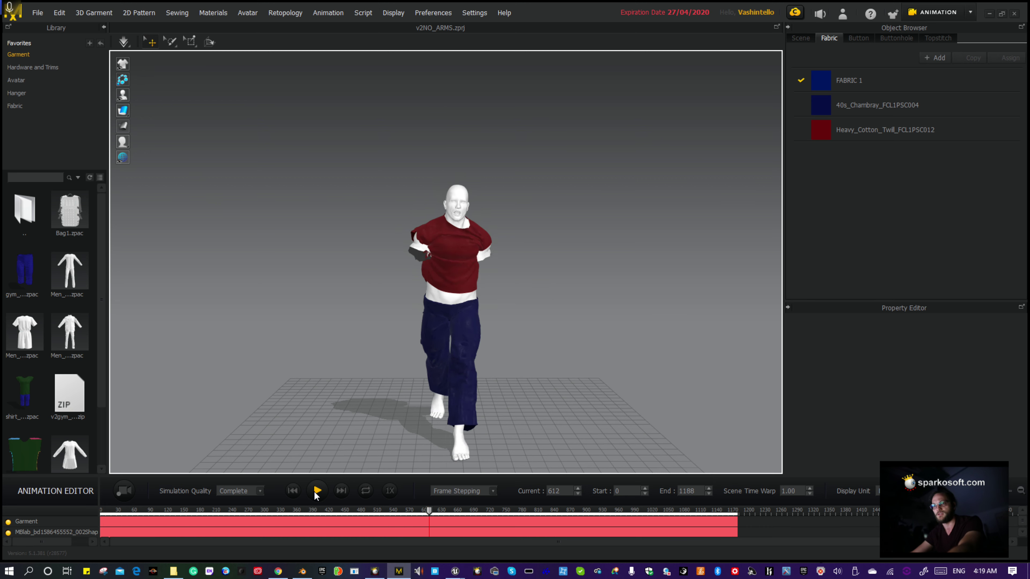
right_click_drag(557, 292, 529, 309)
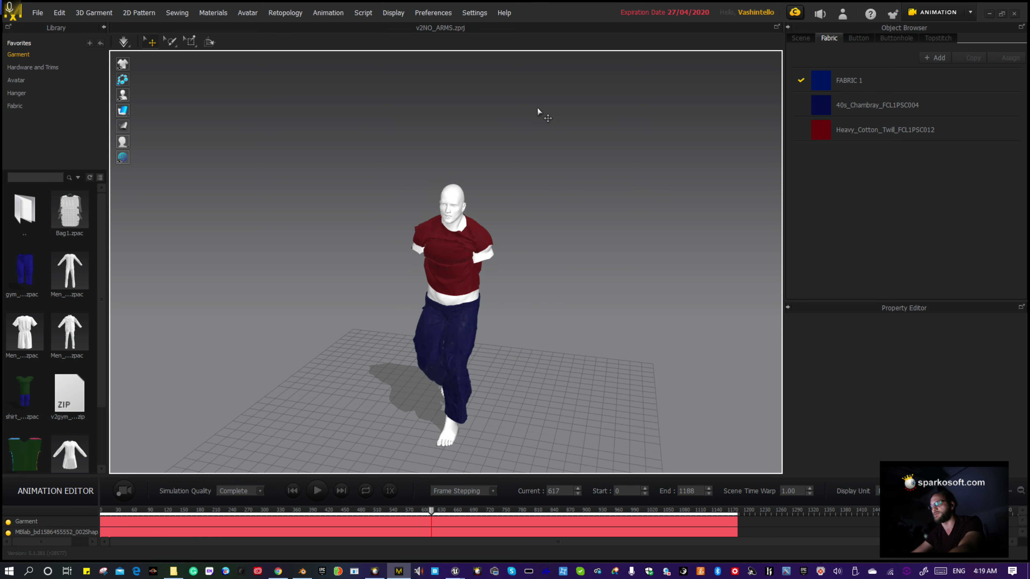
left_click(1002, 13)
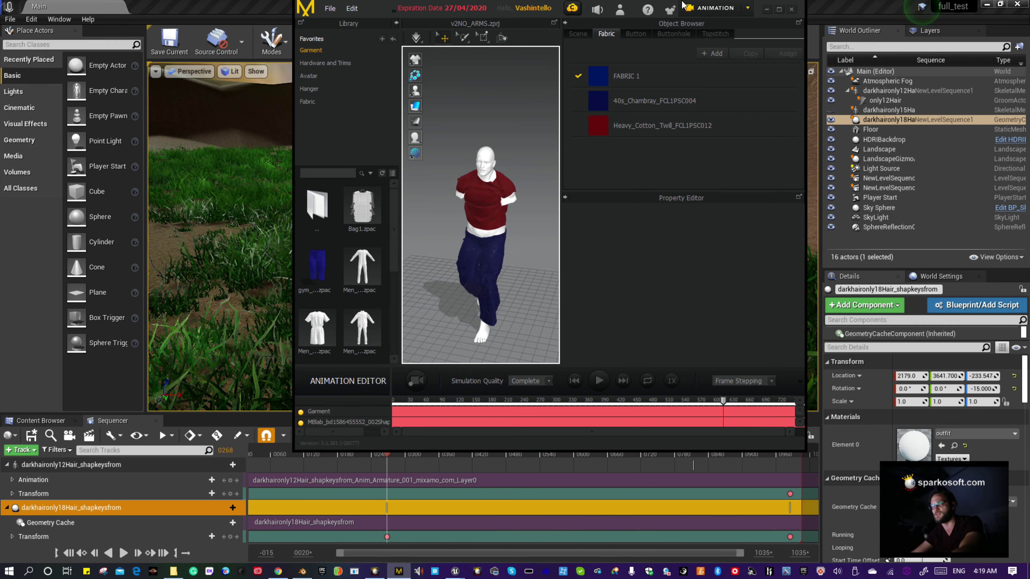
left_click_drag(660, 4, 1029, 97)
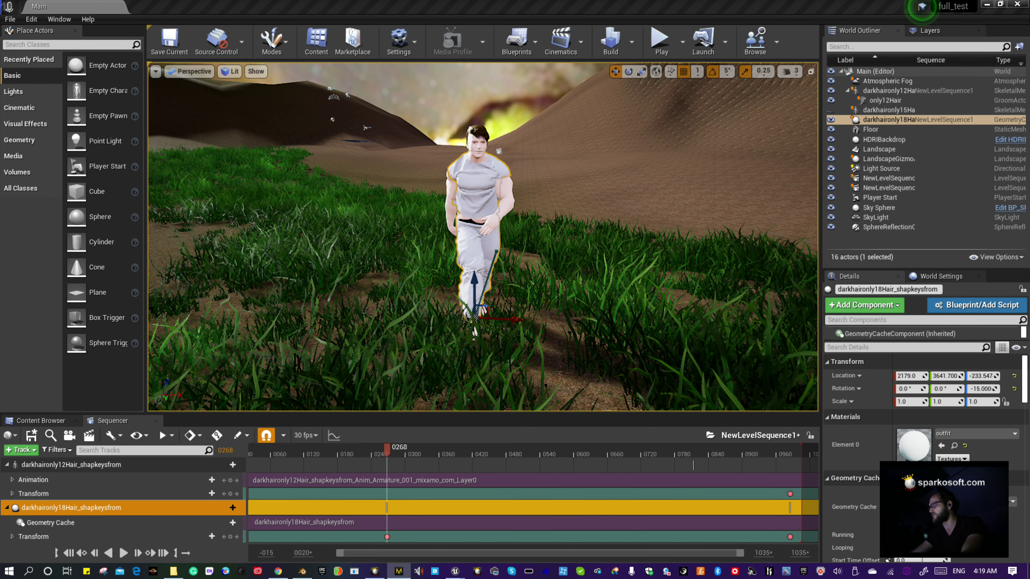
left_click_drag(1029, 97, 717, 6)
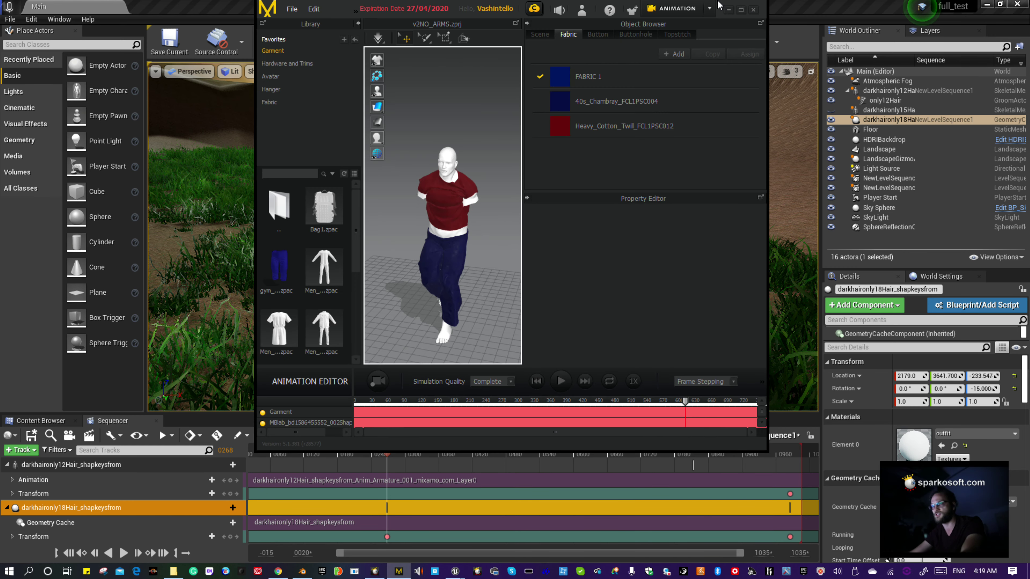
left_click(740, 9)
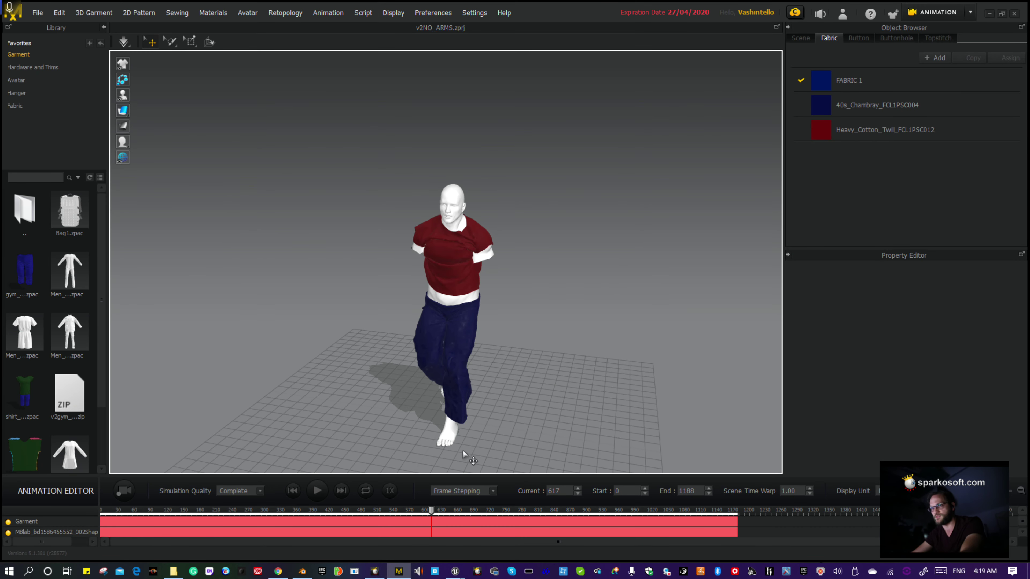
Scrub the garment animation to frames 847, 1069 and 253 to compare the cloth on the avatar
left_click_drag(431, 513, 554, 497)
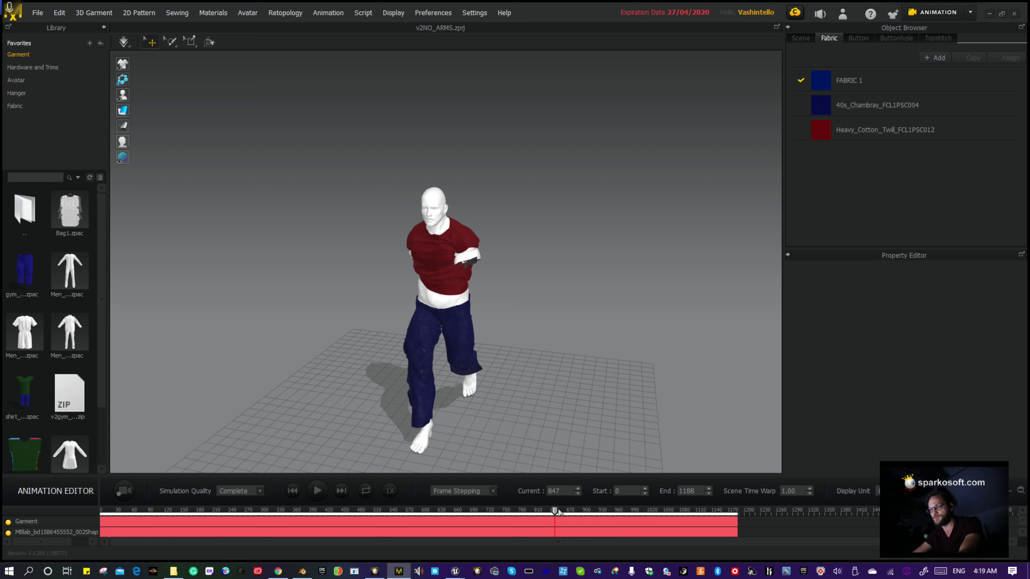
left_click_drag(558, 513, 674, 521)
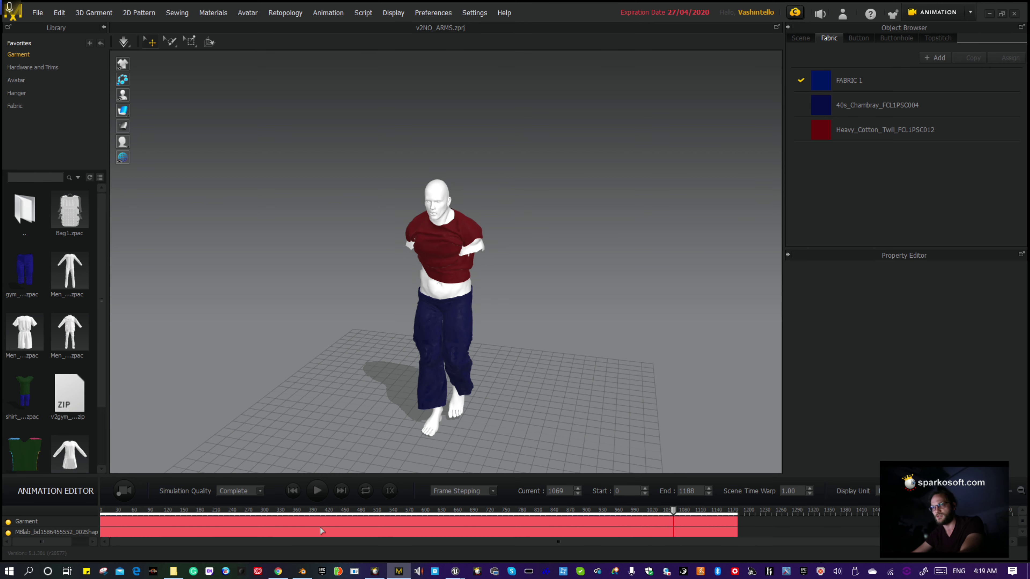
left_click_drag(321, 532, 237, 514)
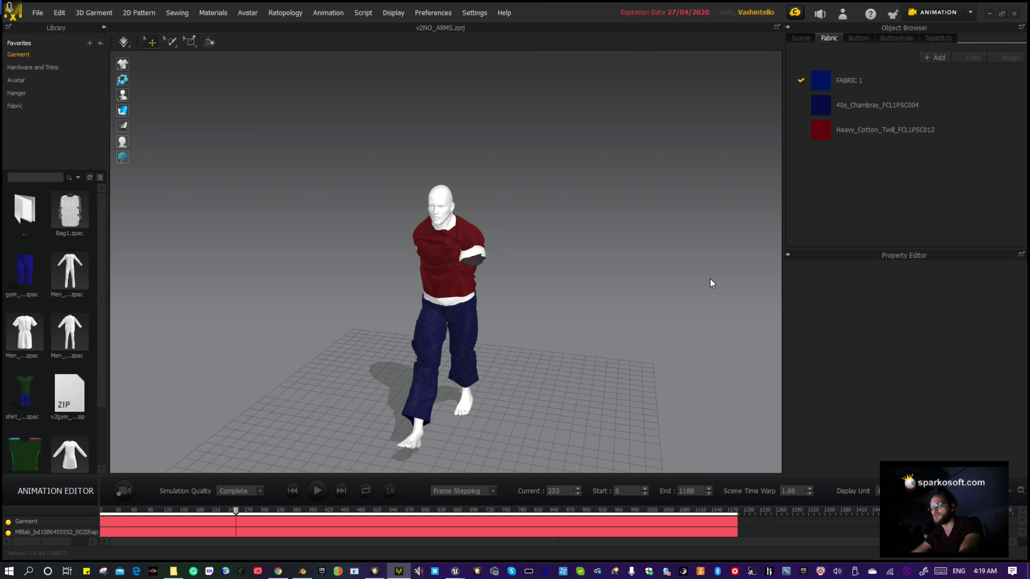
Move the Marvelous Designer window off this screen and switch to Blender with darkhaironly12Hair_shapkeysfrom.blend
left_click(1002, 14)
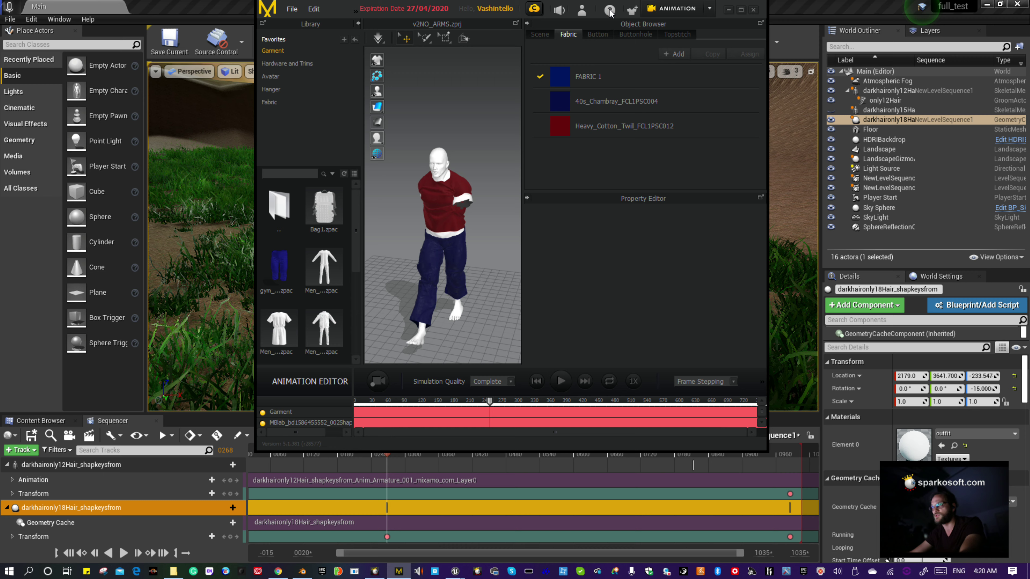
left_click_drag(599, 8, 1029, 308)
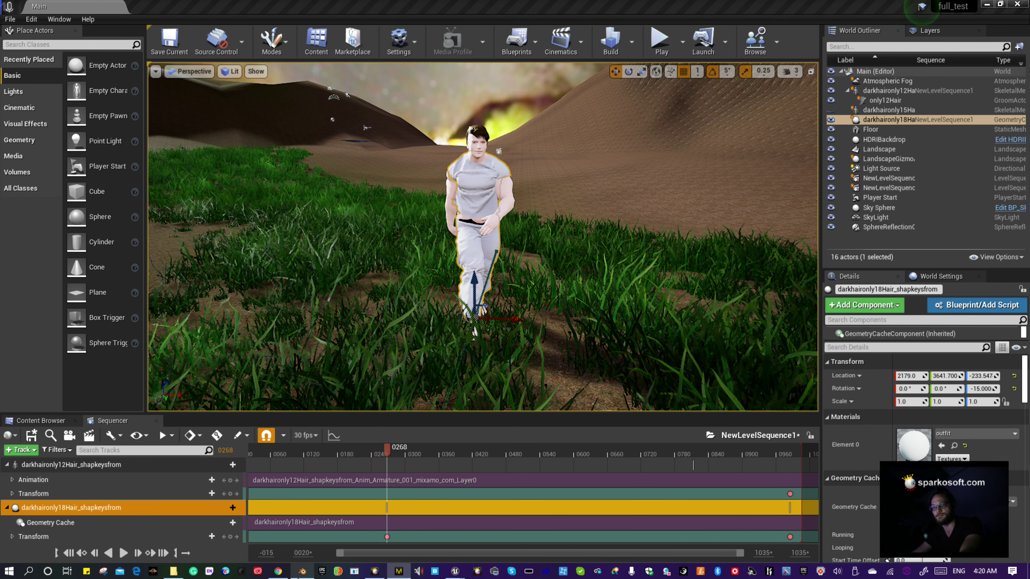
left_click(278, 571)
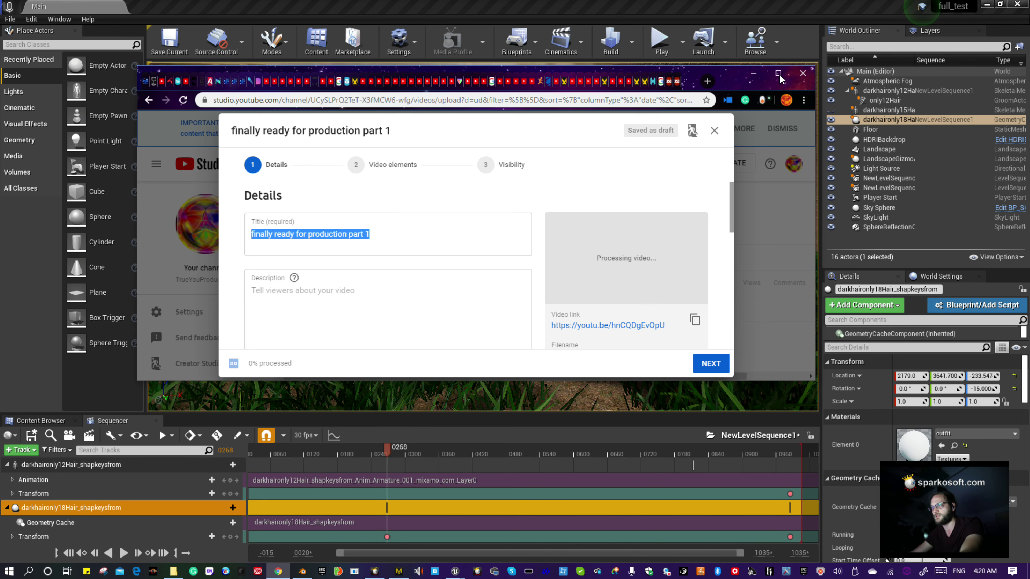
left_click(753, 74)
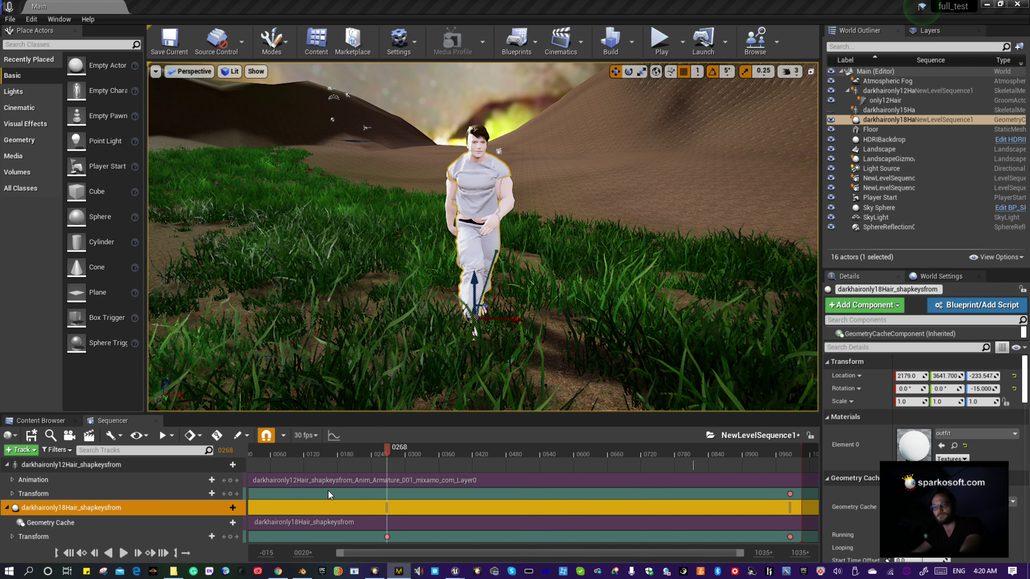
left_click(302, 571)
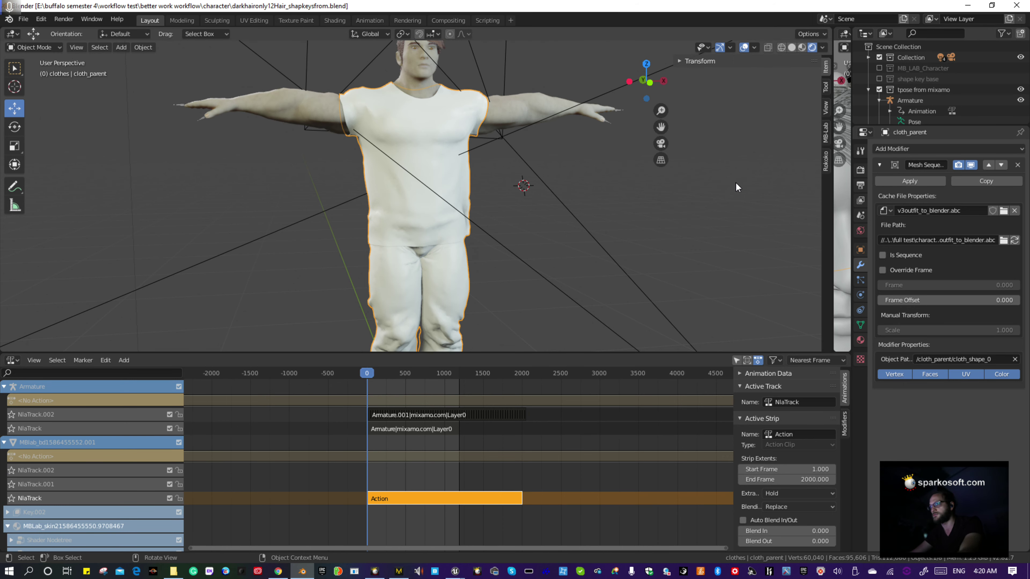
Exclude the tpose from mixamo collection and check the walking collection's visibility around the white outfit
middle_click_drag(736, 182, 712, 142)
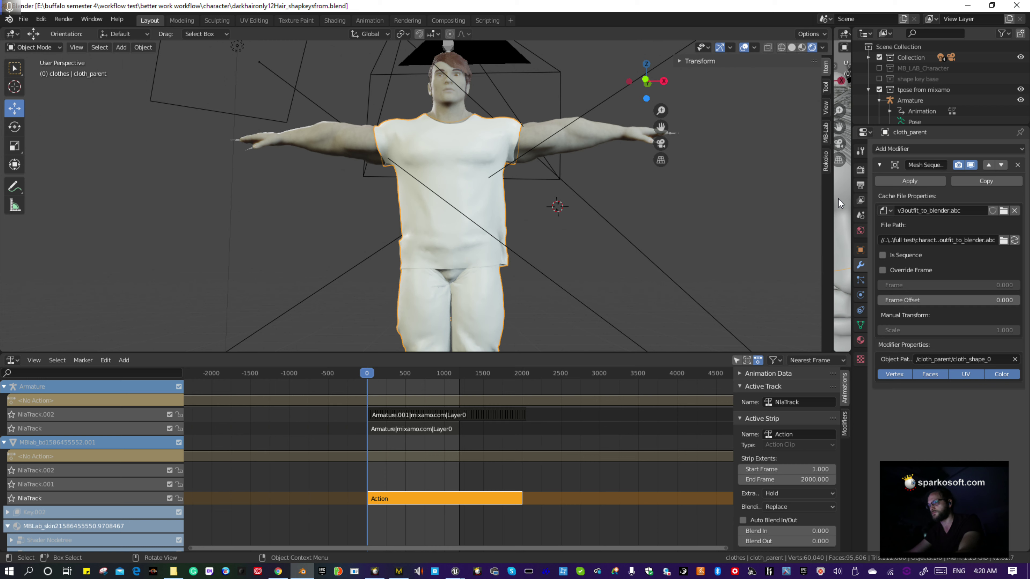
middle_click_drag(622, 132, 641, 249, "shift")
scroll(642, 249, "up", 8)
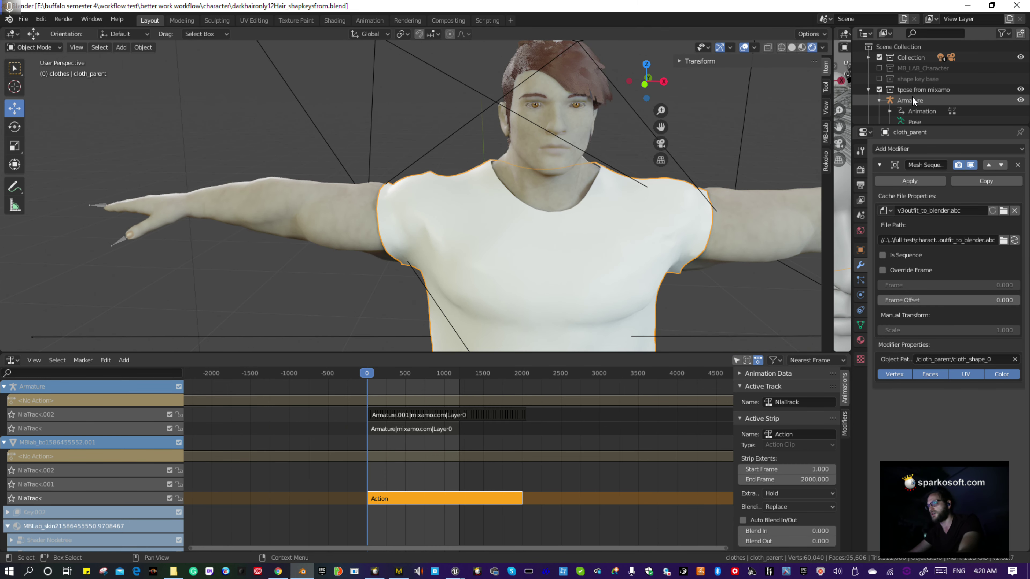
scroll(911, 96, "down", 5)
left_click(879, 89, "ctrl")
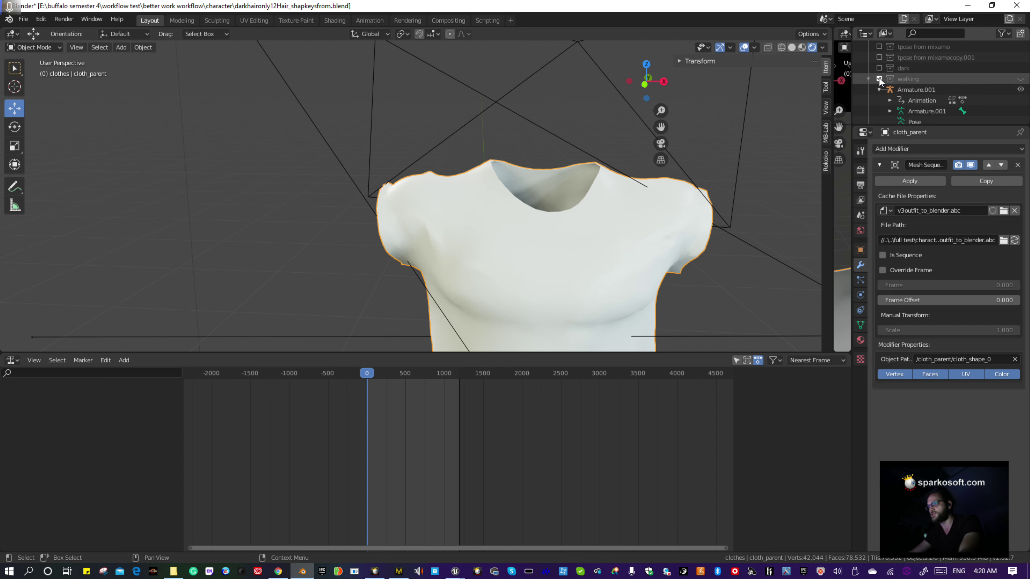
scroll(877, 103, "down", 1)
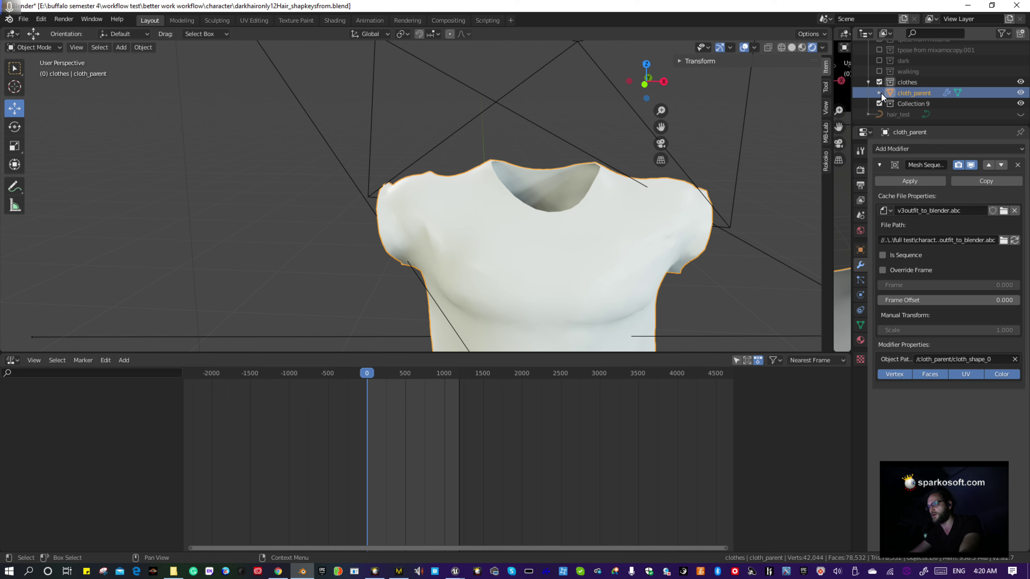
Preview the tpose from mixamocopy.001 collection briefly and re-enable the tpose from mixamo collection
scroll(882, 81, "up", 4)
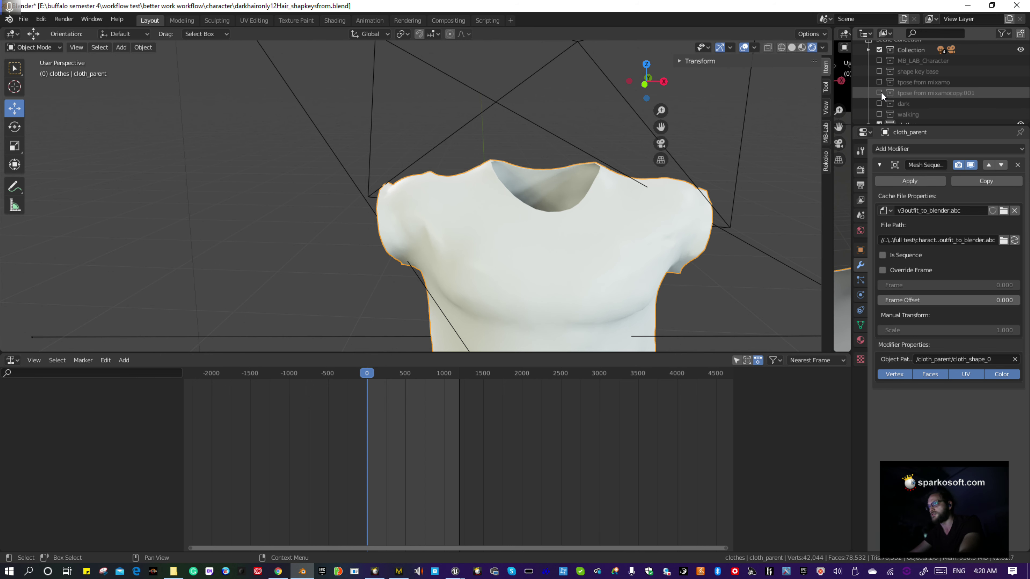
left_click(879, 92)
left_click(879, 93)
left_click(879, 82)
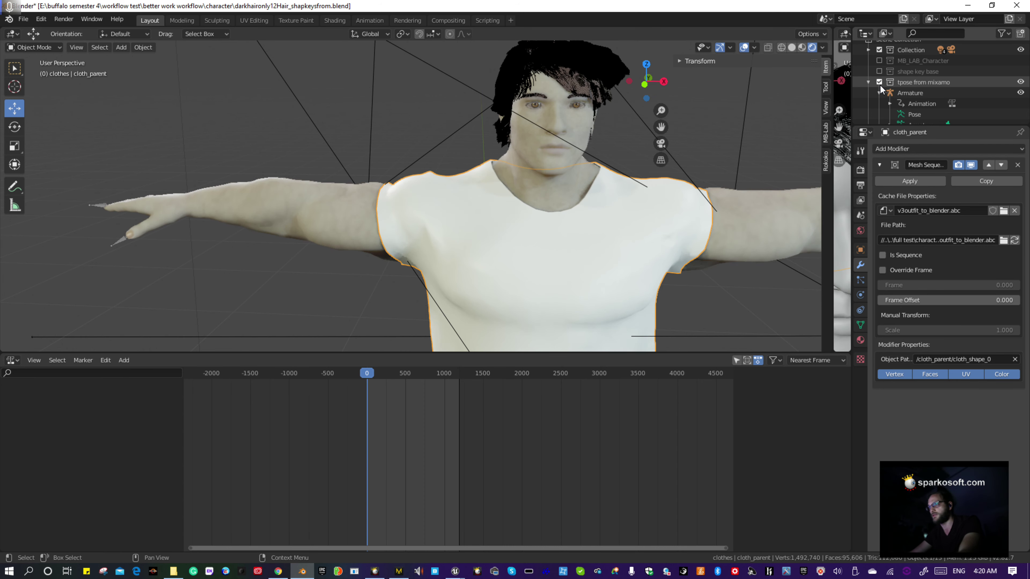
Try narrowing the cloth_parent outfit to about 0.93 along the global X axis and undo the resize
left_click_drag(660, 127, 664, 123)
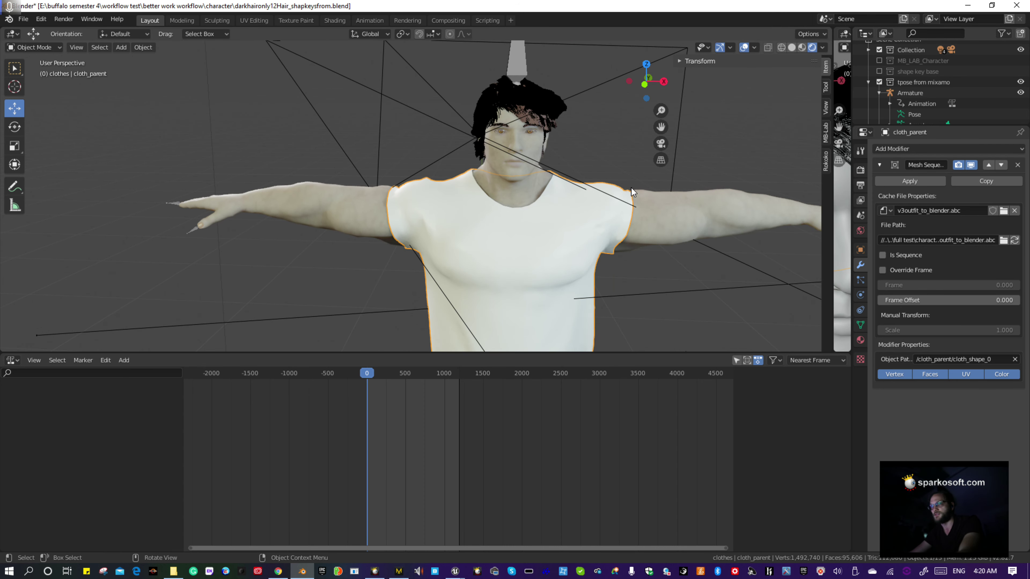
key("s")
key("x")
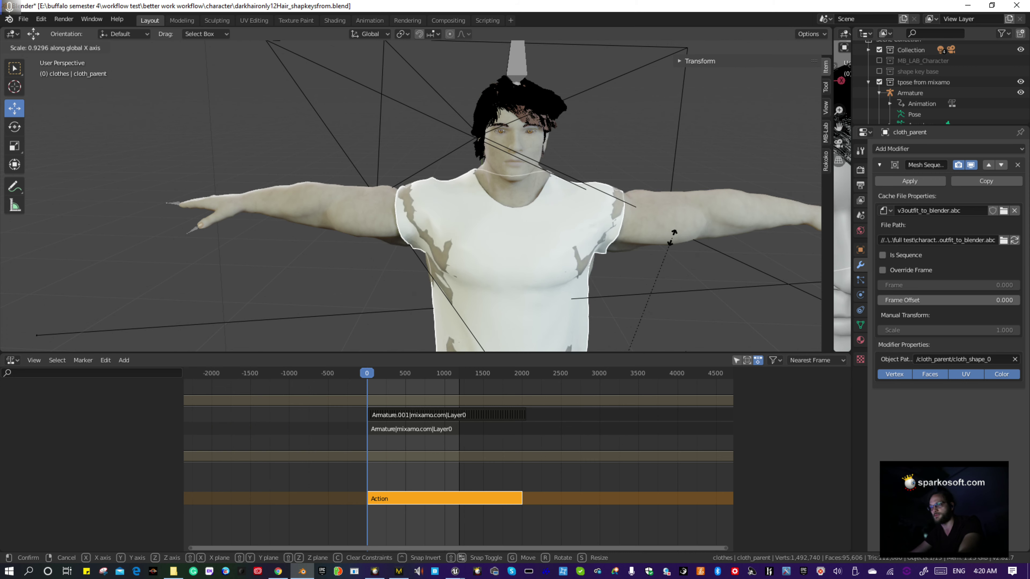
left_click(675, 230)
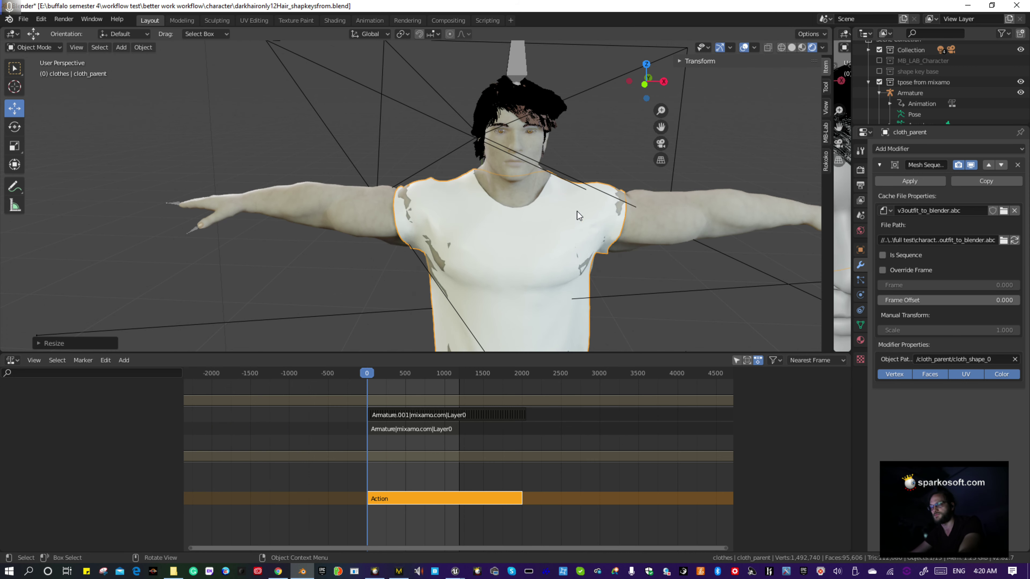
scroll(580, 227, "down", 6)
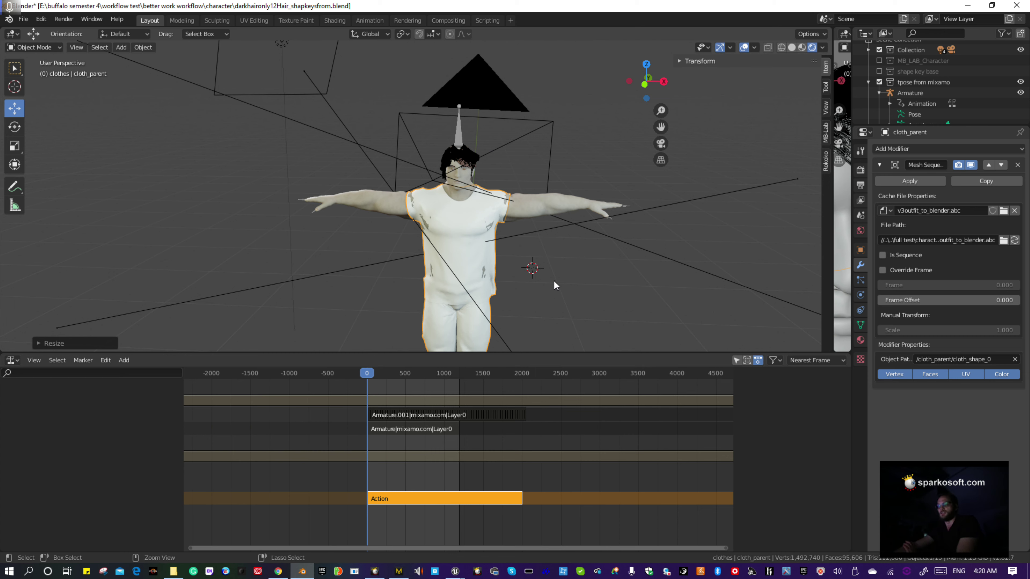
key("ctrl+z")
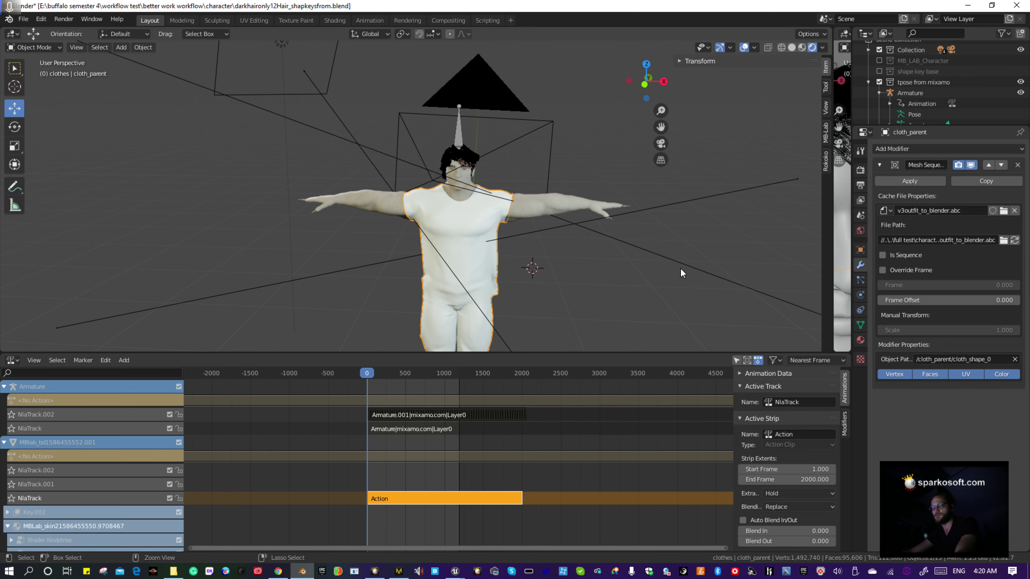
key("ctrl+z")
Preview the MB_LAB_Character collection, exclude it again, and show the tpose from mixamo collection with the outfit
middle_click_drag(655, 279, 684, 259)
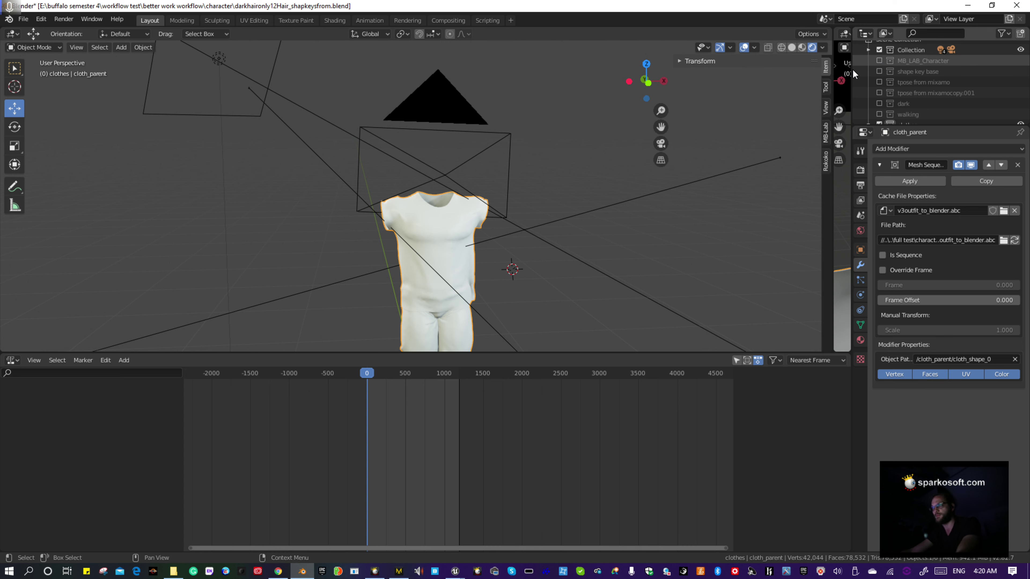
left_click(880, 61)
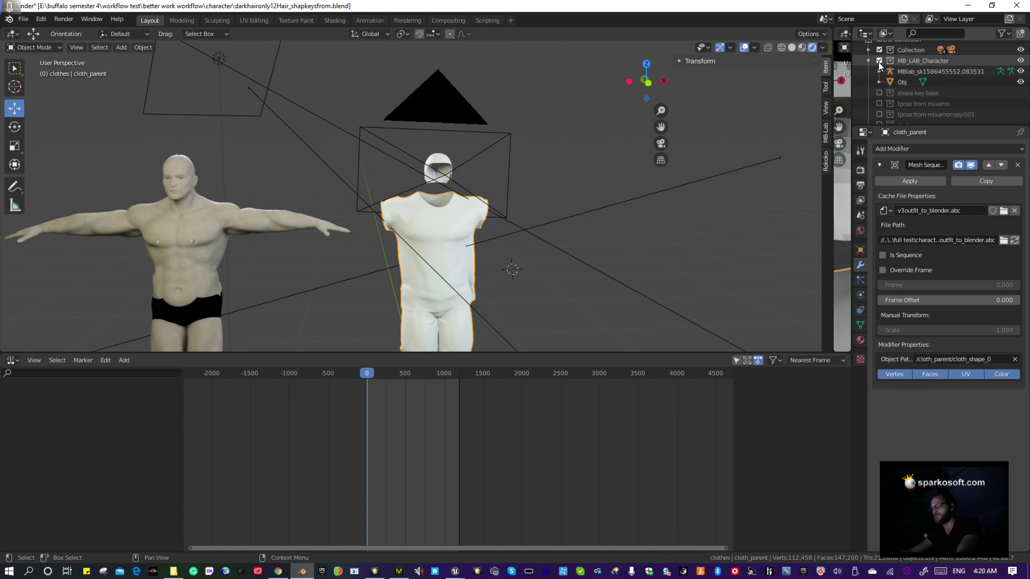
left_click(880, 61)
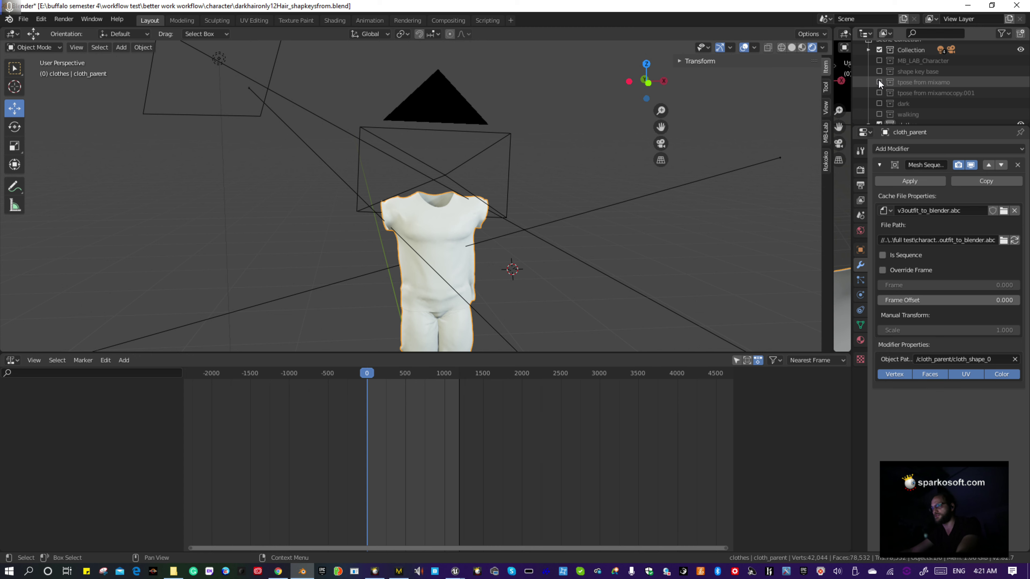
left_click(879, 82)
right_click(691, 262)
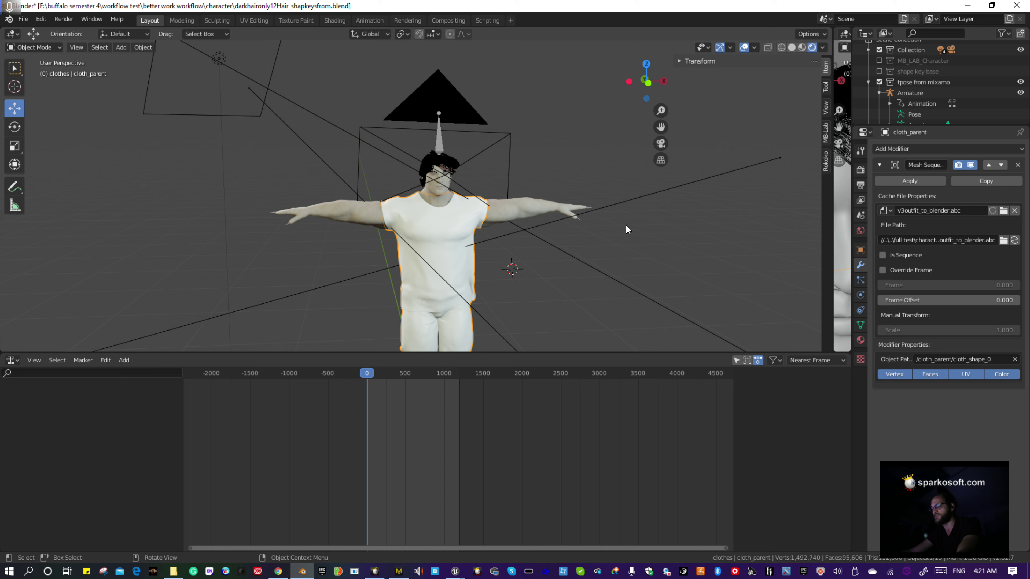
middle_click_drag(548, 238, 627, 228)
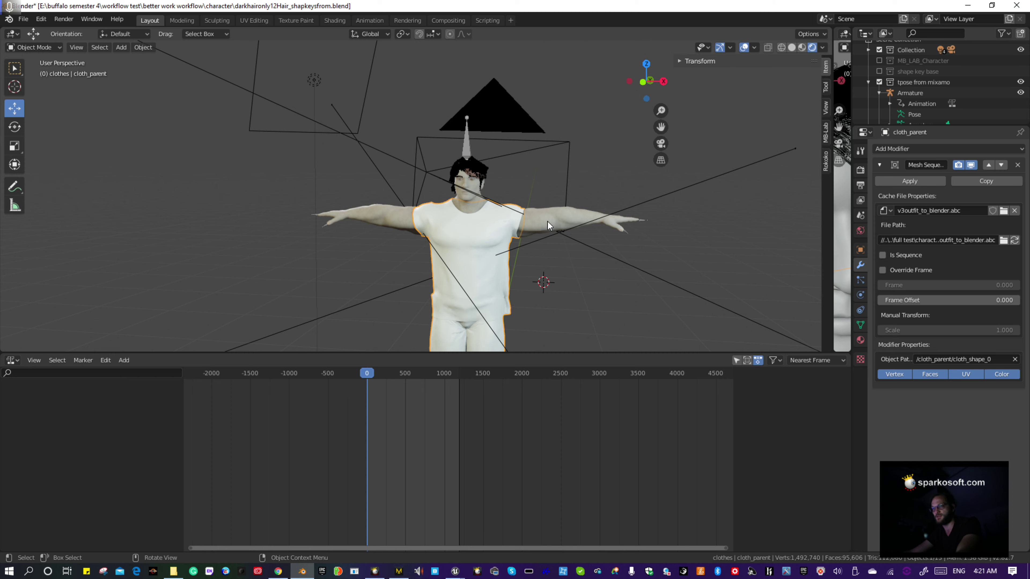
middle_click_drag(565, 246, 605, 284)
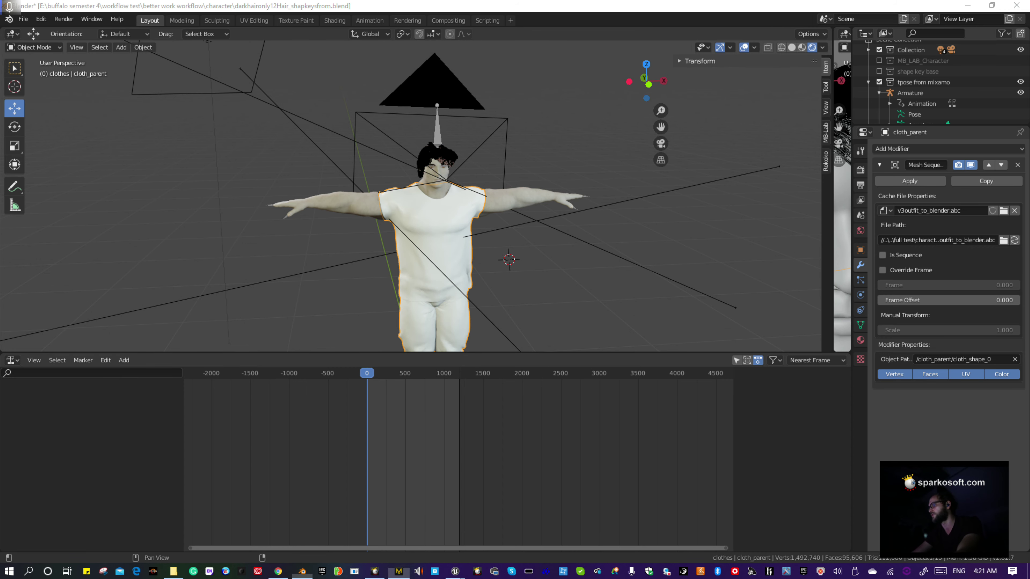
Bring Marvelous Designer onto this screen, review its export formats including Alembic (OGAWA), and return to Blender
left_click_drag(1029, 133, 748, 69)
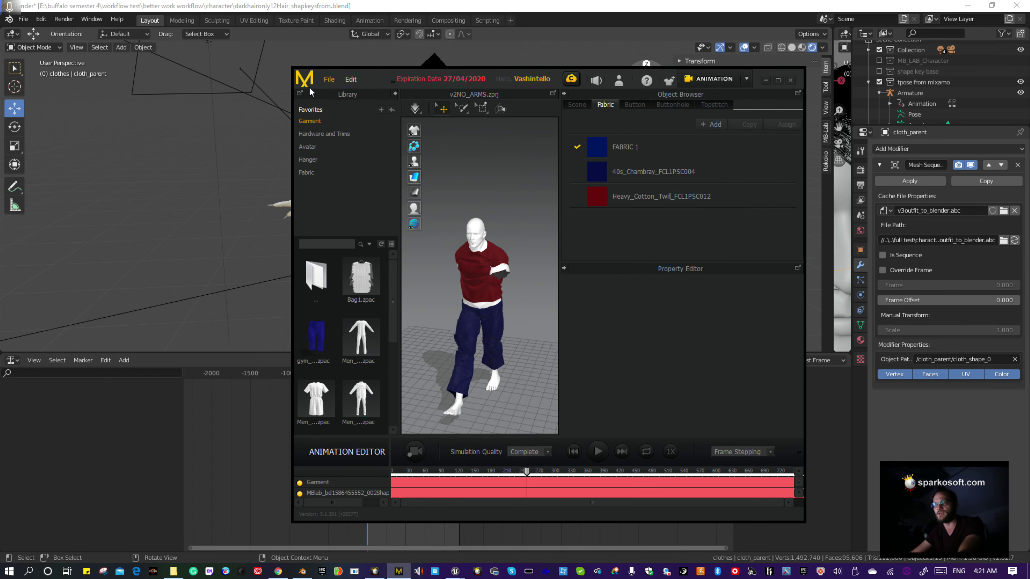
left_click(329, 79)
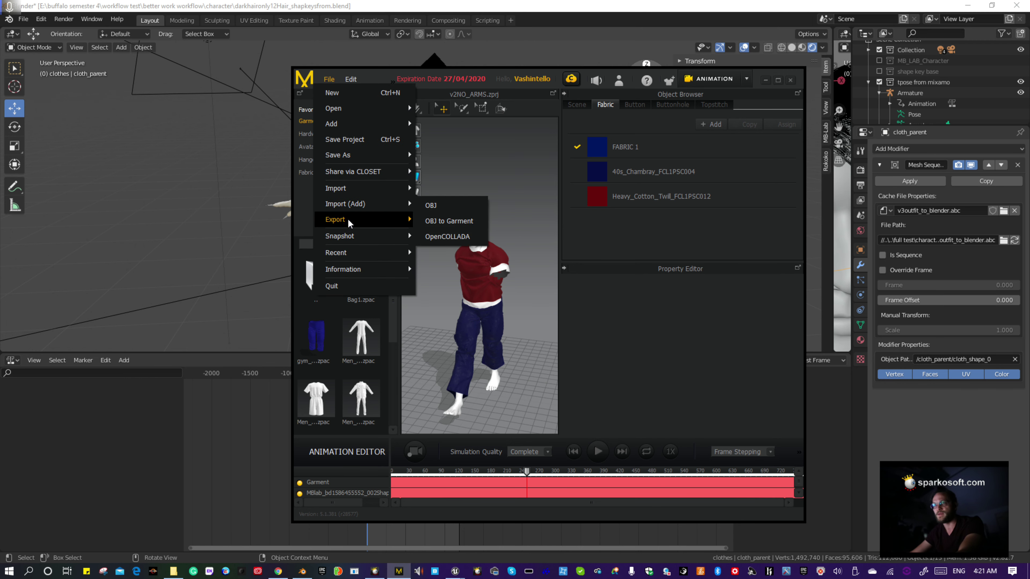
mouse_move(350, 223)
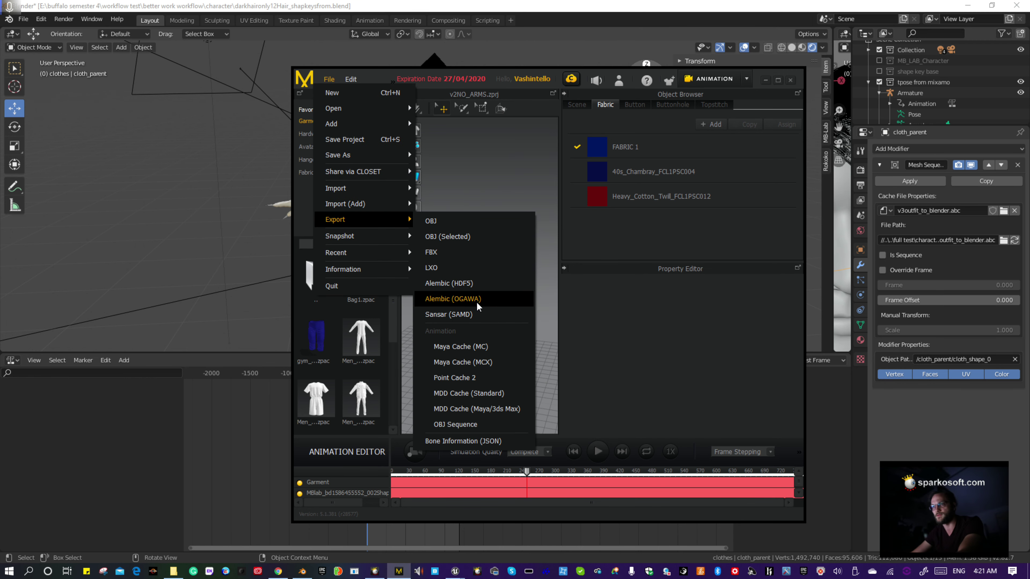
left_click(767, 83)
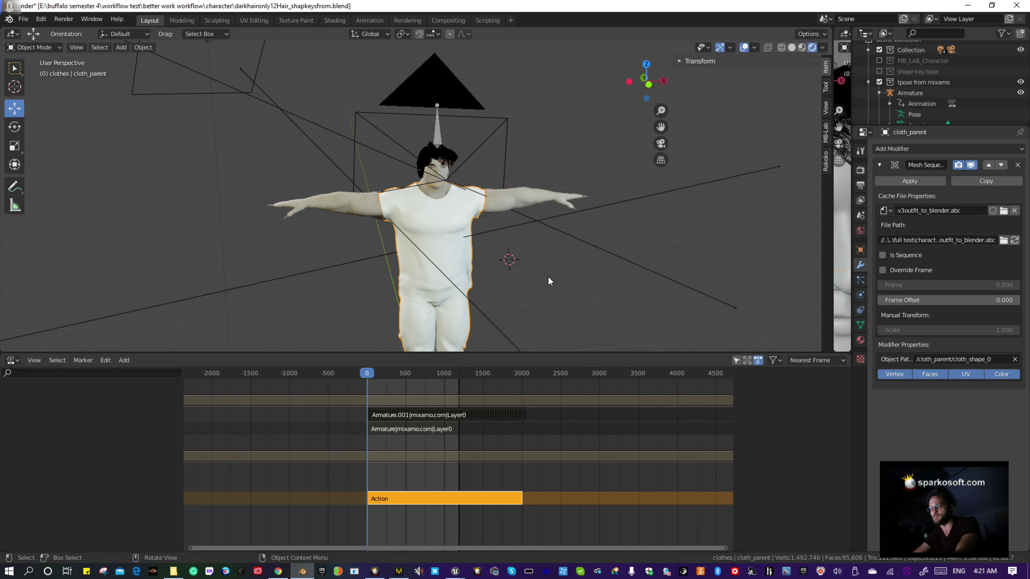
Inspect the dressed character from several angles and select its body mesh to view the armature and particle modifiers
middle_click_drag(488, 191, 495, 263)
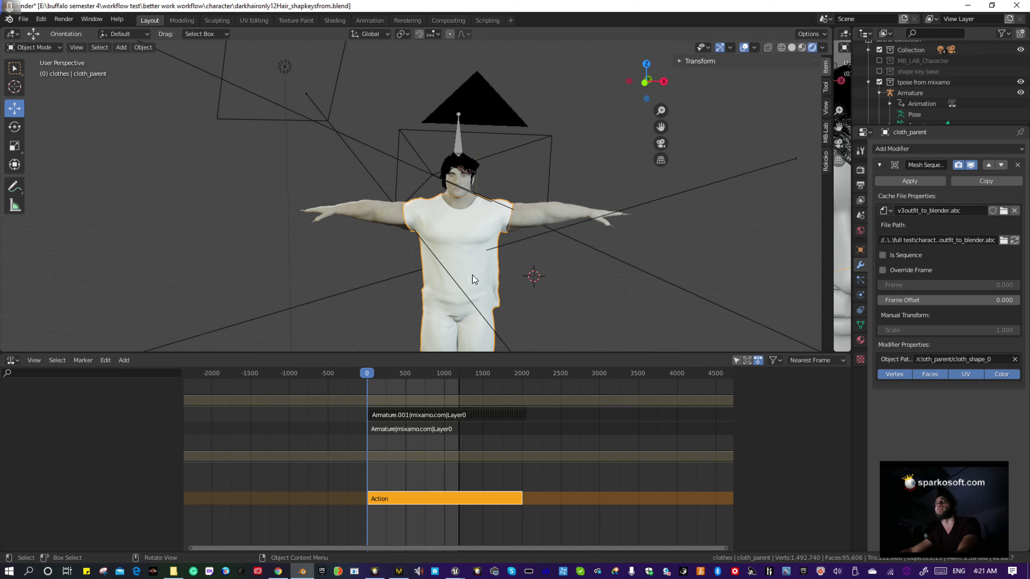
middle_click_drag(486, 274, 586, 275)
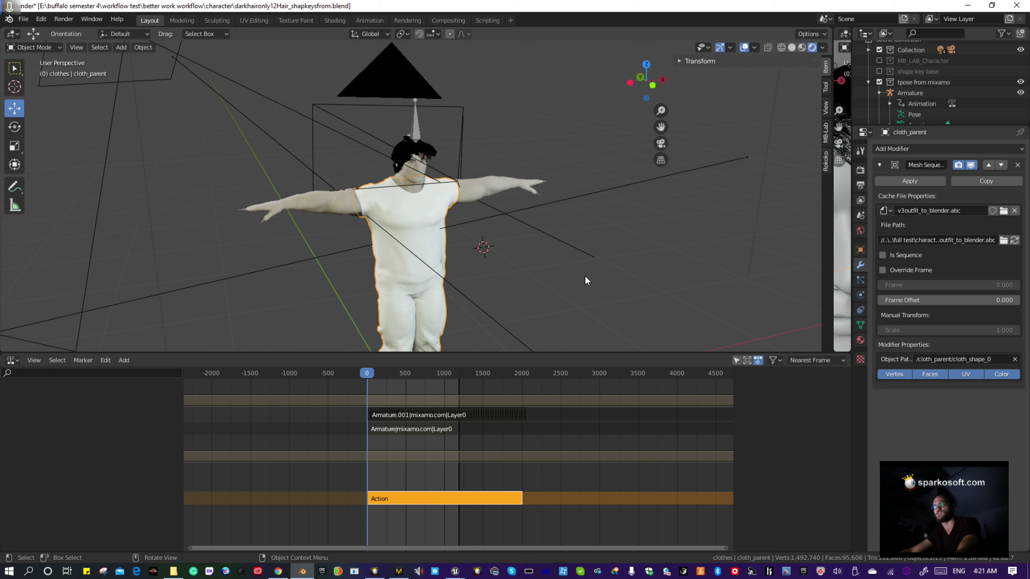
scroll(501, 269, "up", 3)
middle_click_drag(502, 268, 496, 245)
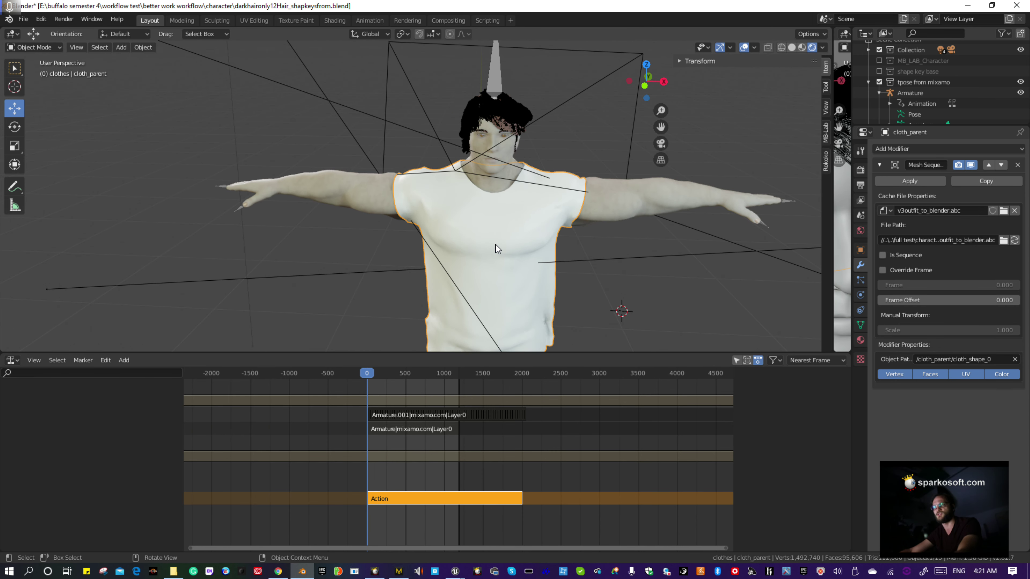
left_click(503, 152)
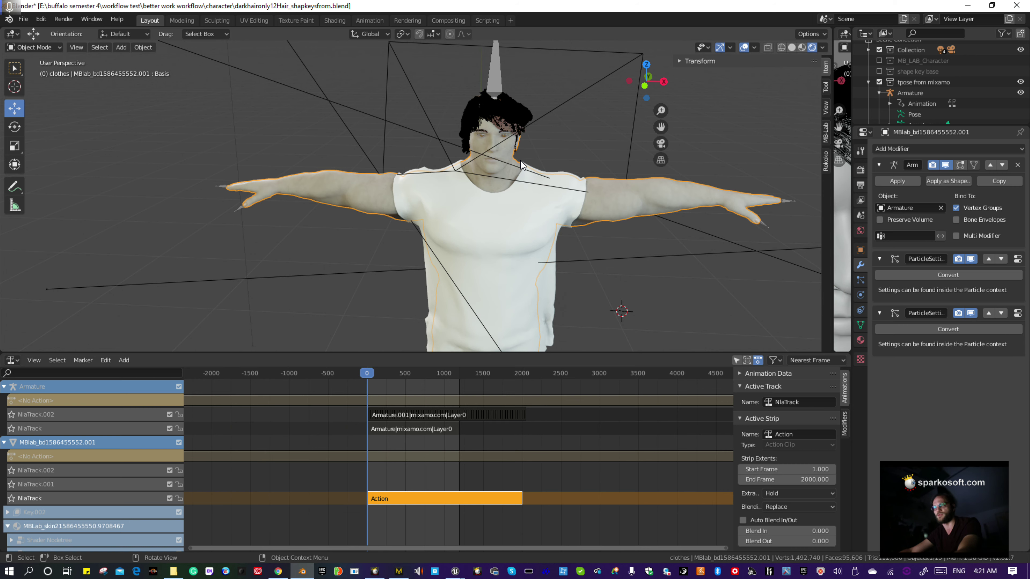
scroll(582, 270, "down", 3)
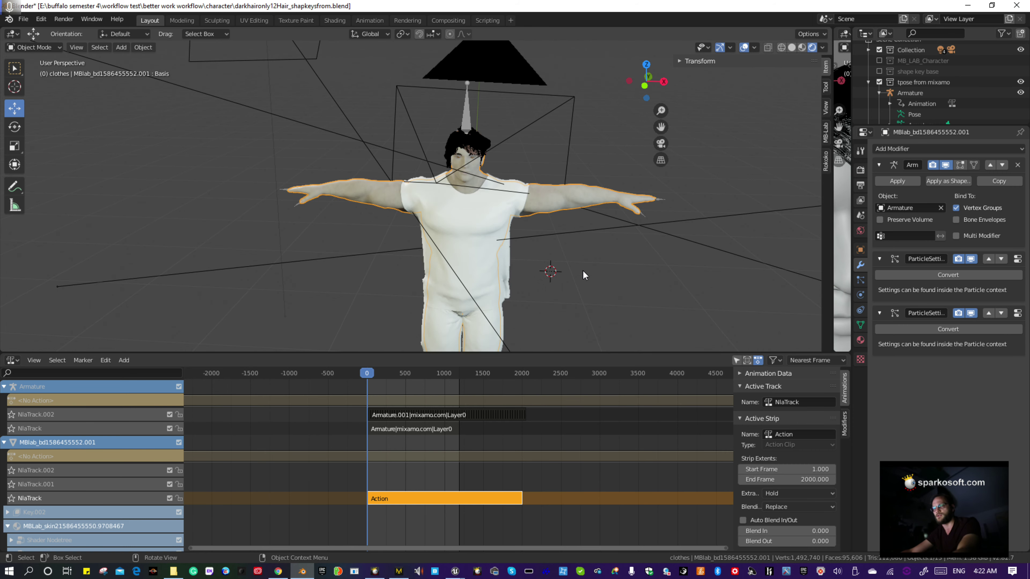
scroll(582, 269, "up", 3)
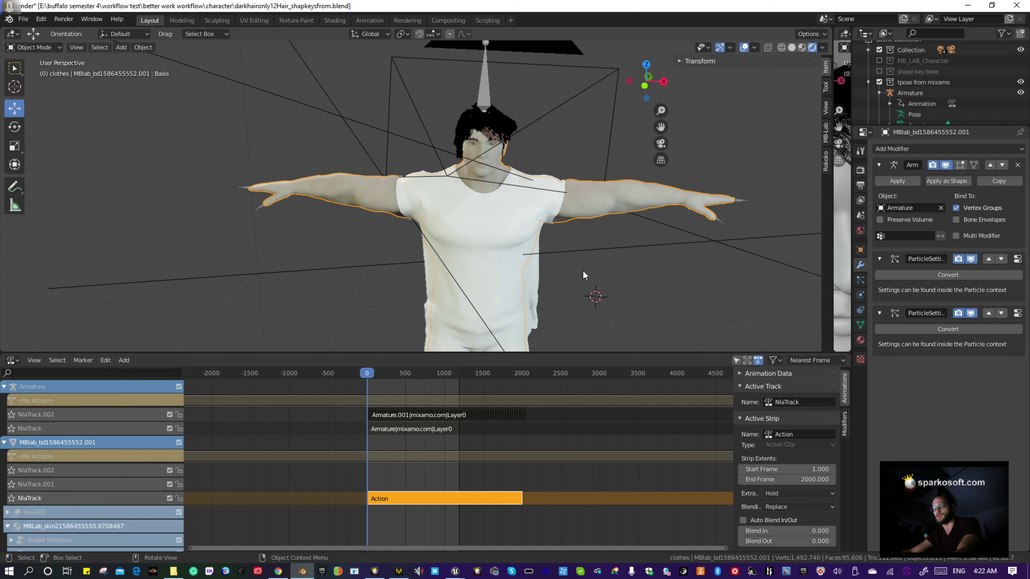
Select the character's hair object and examine it from the side and front
left_click(503, 121)
middle_click_drag(515, 171, 606, 164)
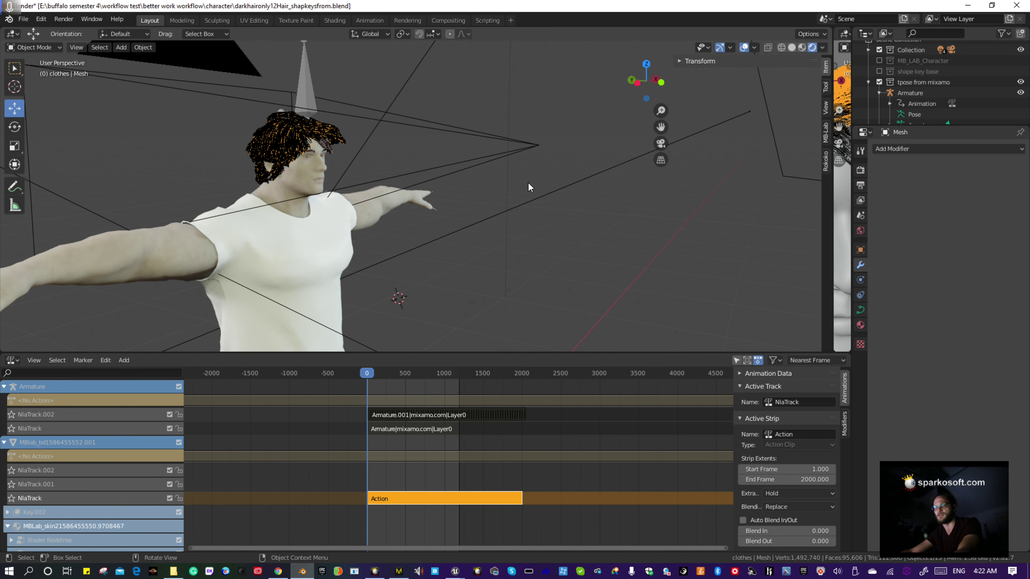
mouse_move(423, 198)
middle_mouse_down()
mouse_move(257, 196)
mouse_move(407, 215)
mouse_move(417, 196)
middle_mouse_up()
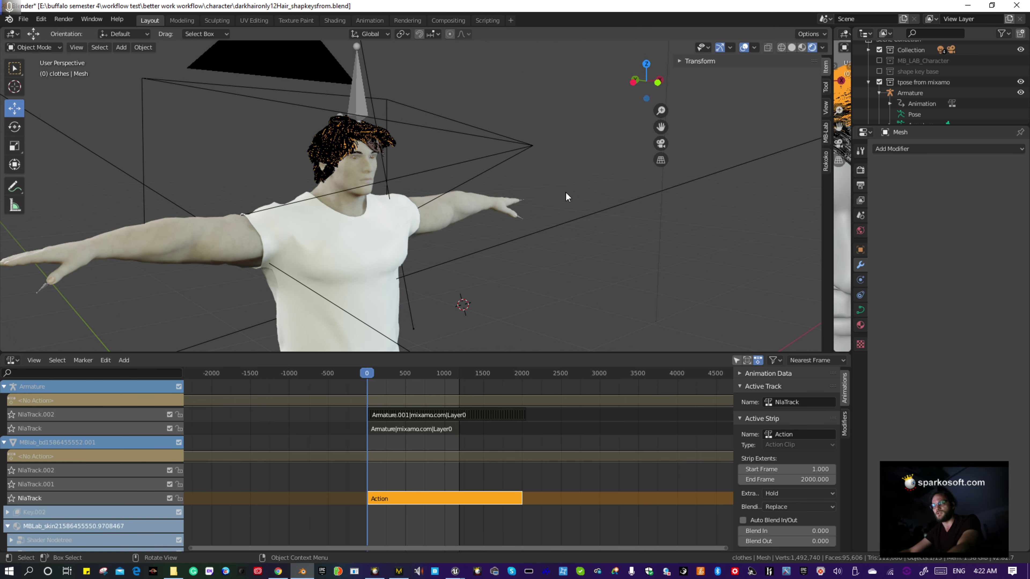
middle_click_drag(669, 231, 599, 240)
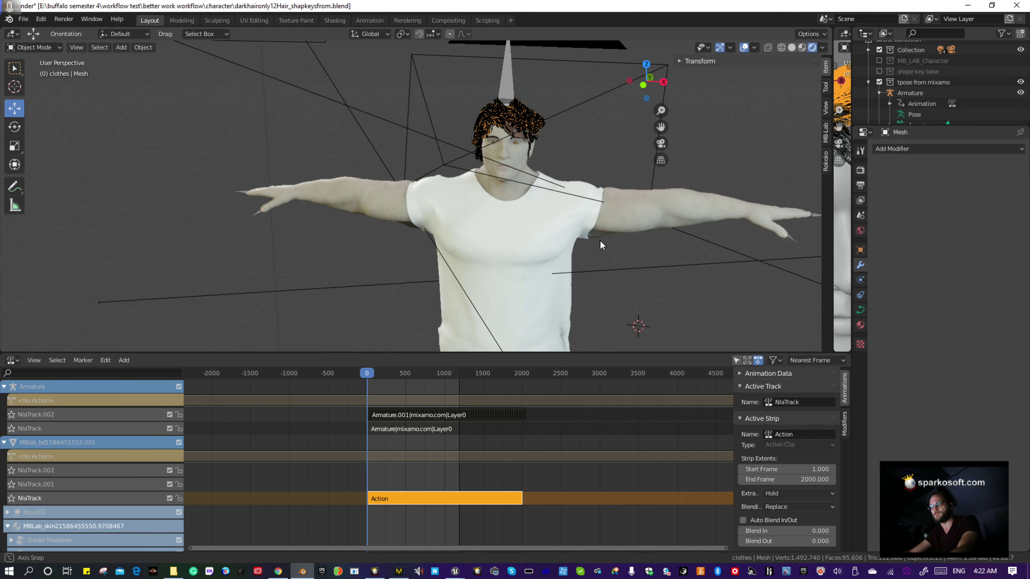
Select all scene objects and hide Mesh.001, Mesh.002, Mesh.003 and Mesh.004 in the tpose from mixamo collection
scroll(609, 158, "up", 5)
key("a")
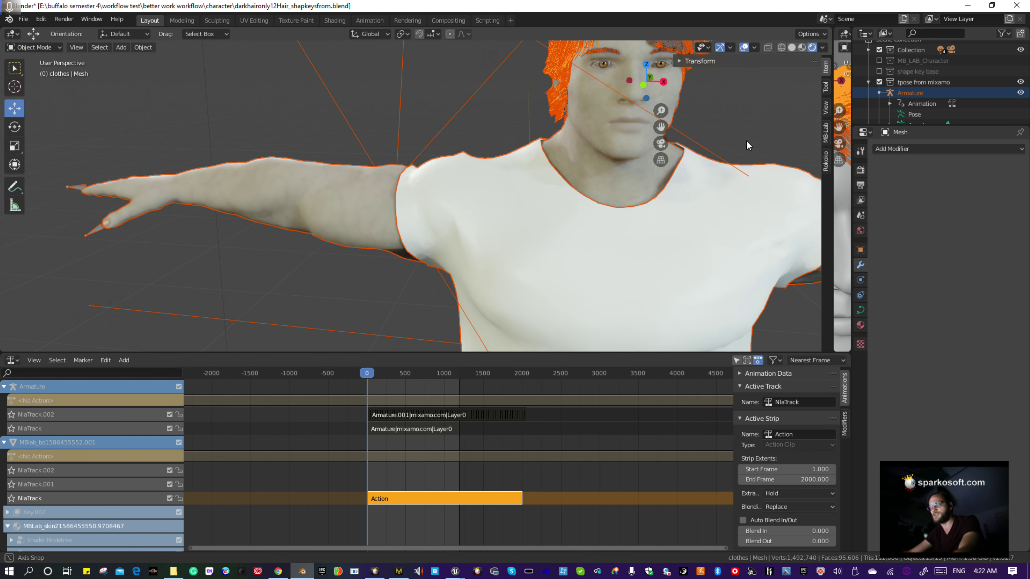
middle_click_drag(746, 140, 808, 125)
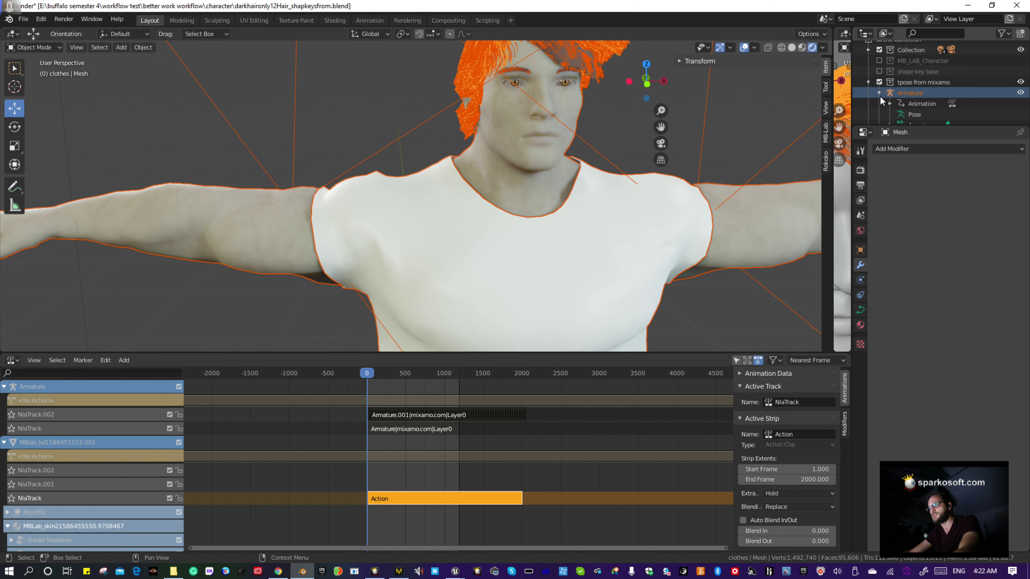
scroll(924, 99, "down", 5)
scroll(1022, 112, "up", 4)
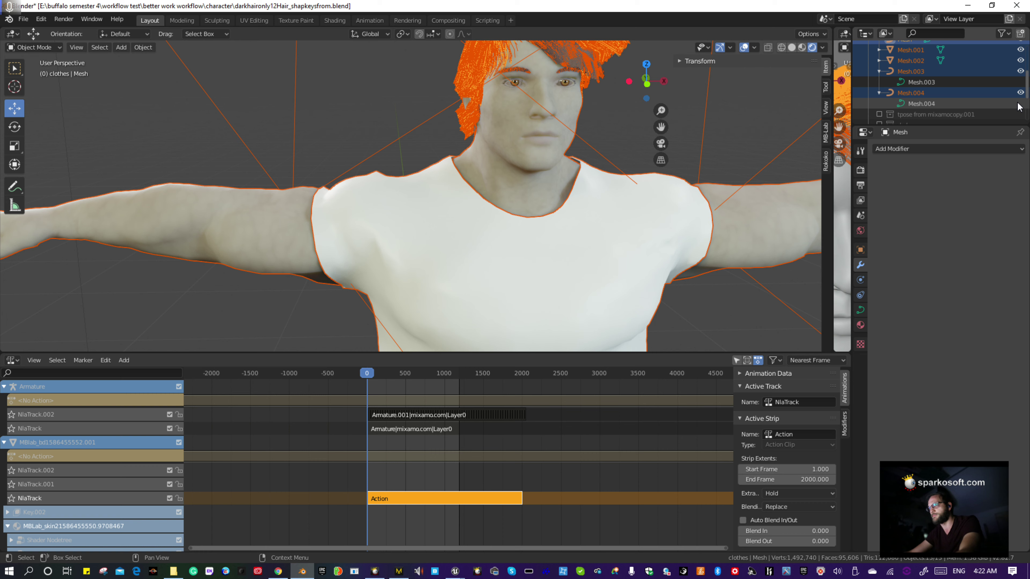
left_click(1020, 71)
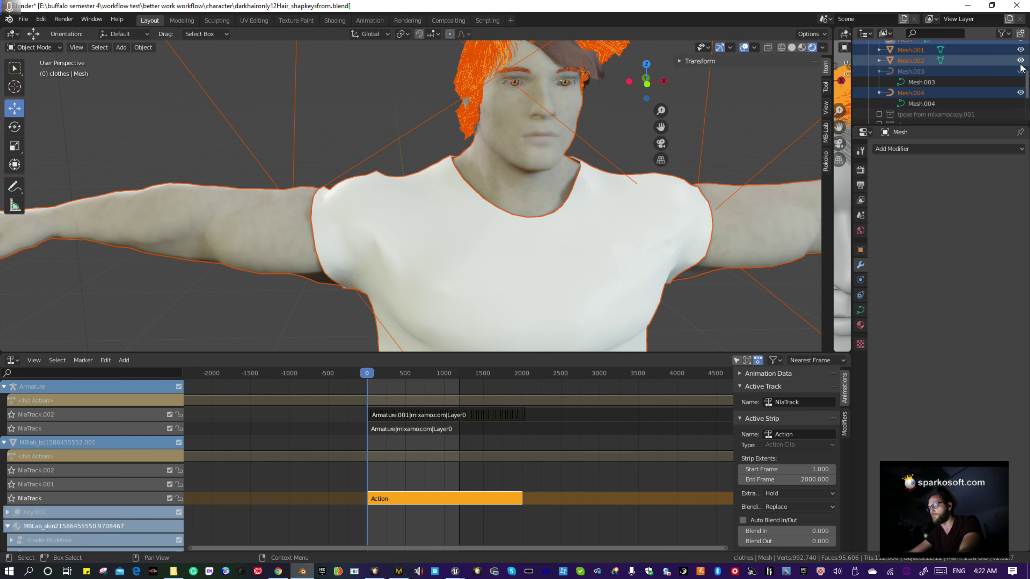
left_click(1020, 62)
left_click(1020, 50)
left_click(1021, 93)
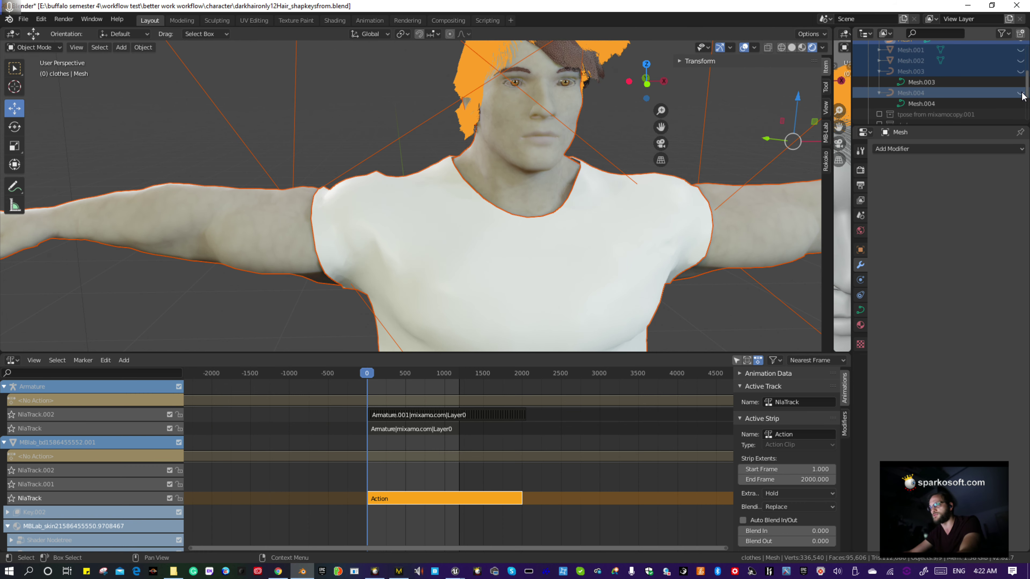
Inspect the character's head and shoulders, and hide the Mesh hair curves object in the tpose from mixamo collection
scroll(708, 103, "up", 2)
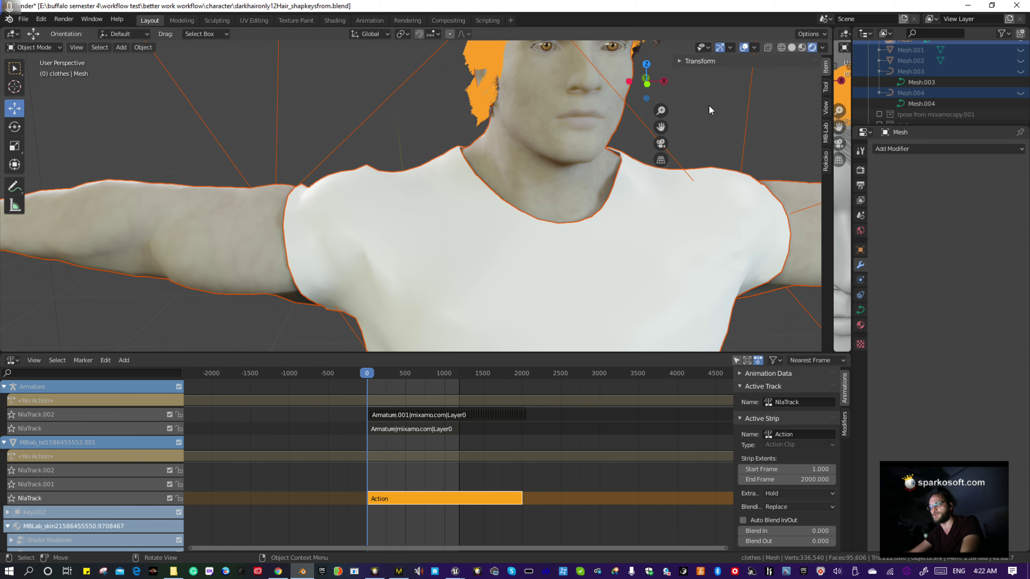
middle_click_drag(717, 99, 442, 153, "shift")
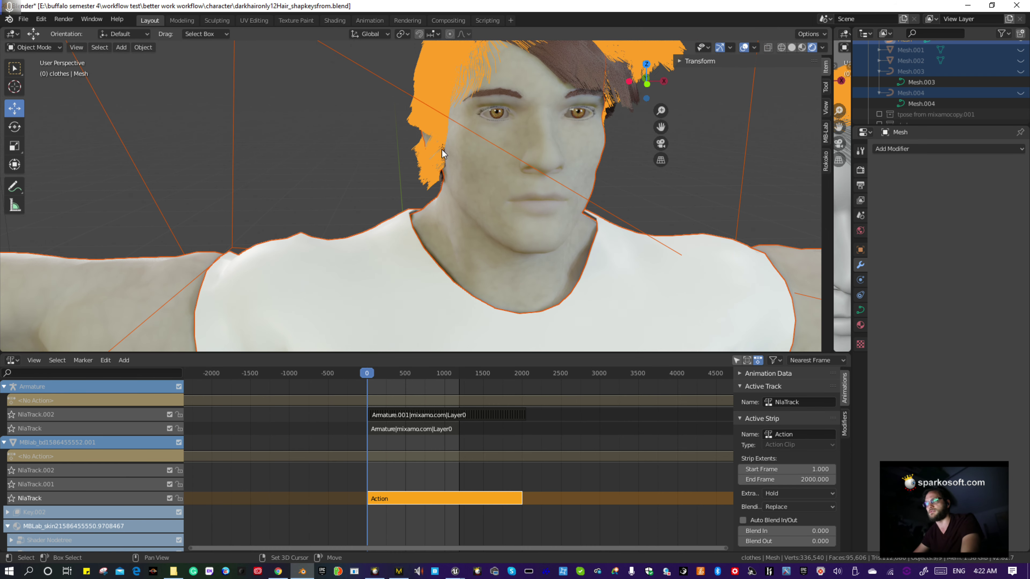
middle_click_drag(544, 117, 131, 262, "shift")
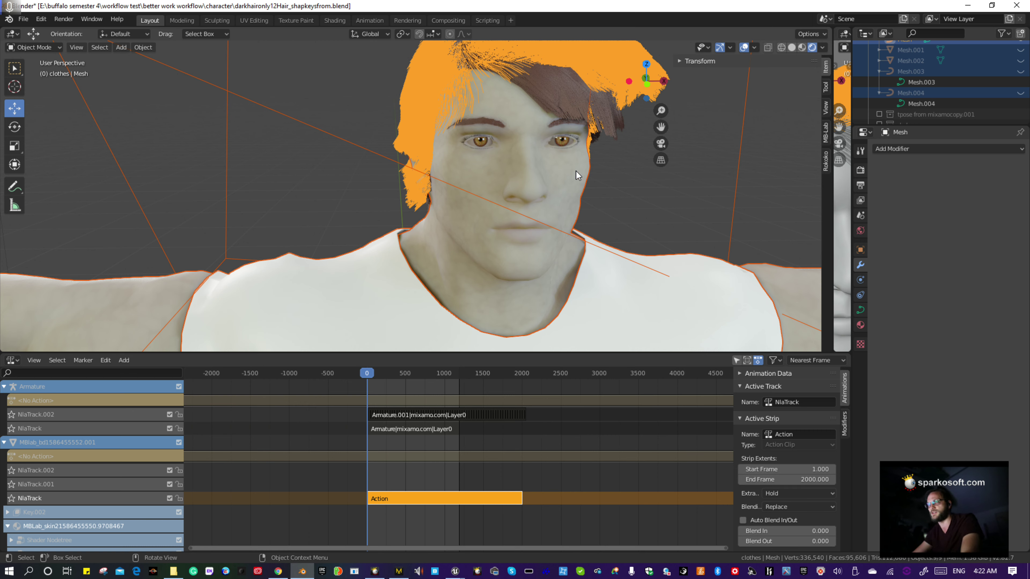
scroll(577, 175, "down", 5)
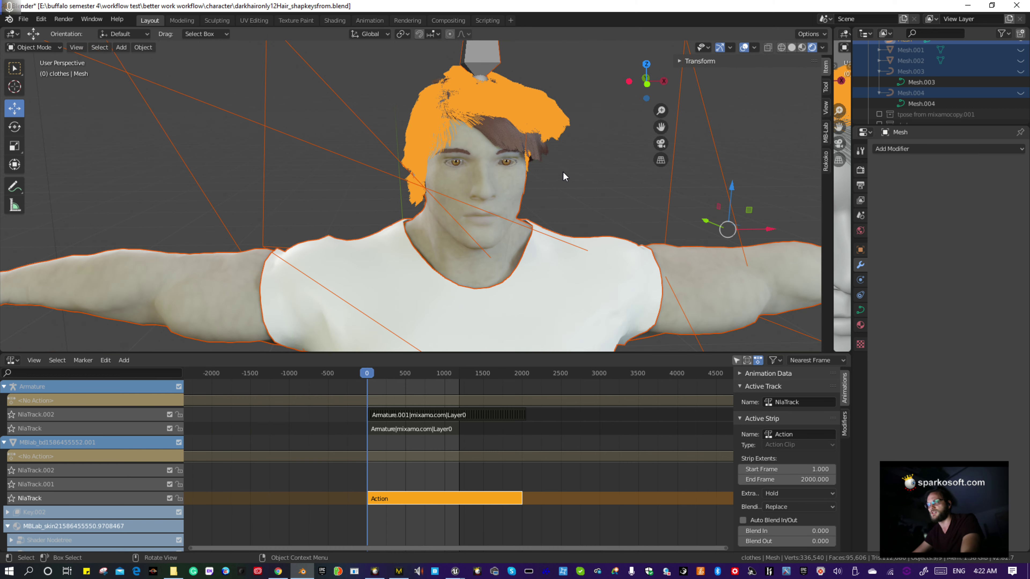
middle_click_drag(564, 177, 603, 170)
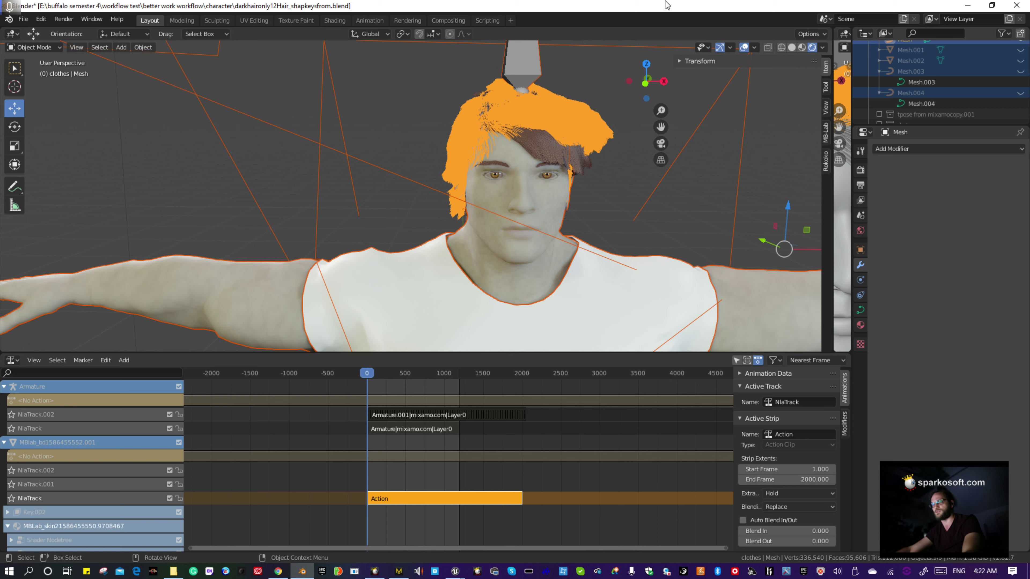
scroll(1000, 87, "up", 5)
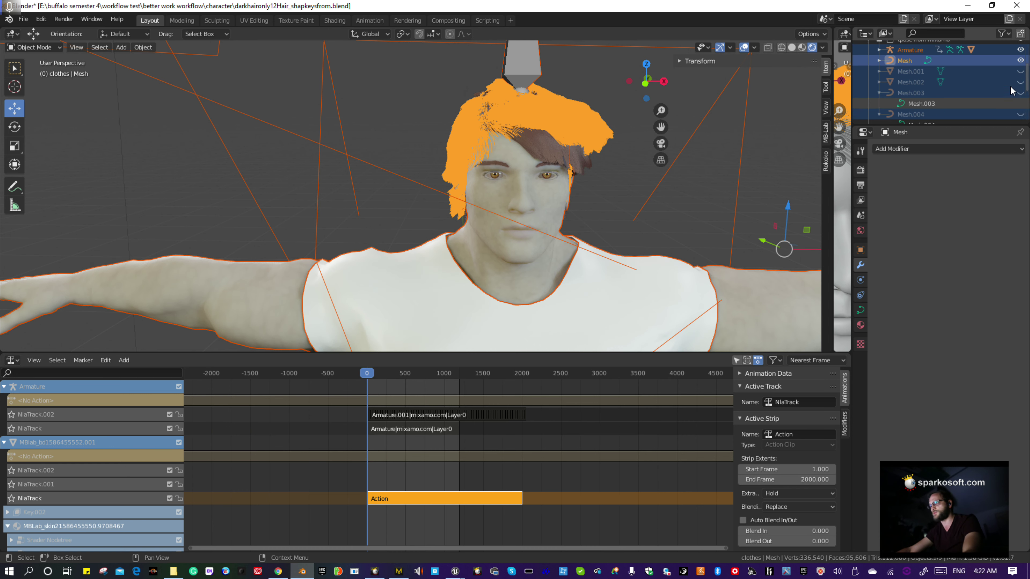
scroll(1021, 115, "down", 4)
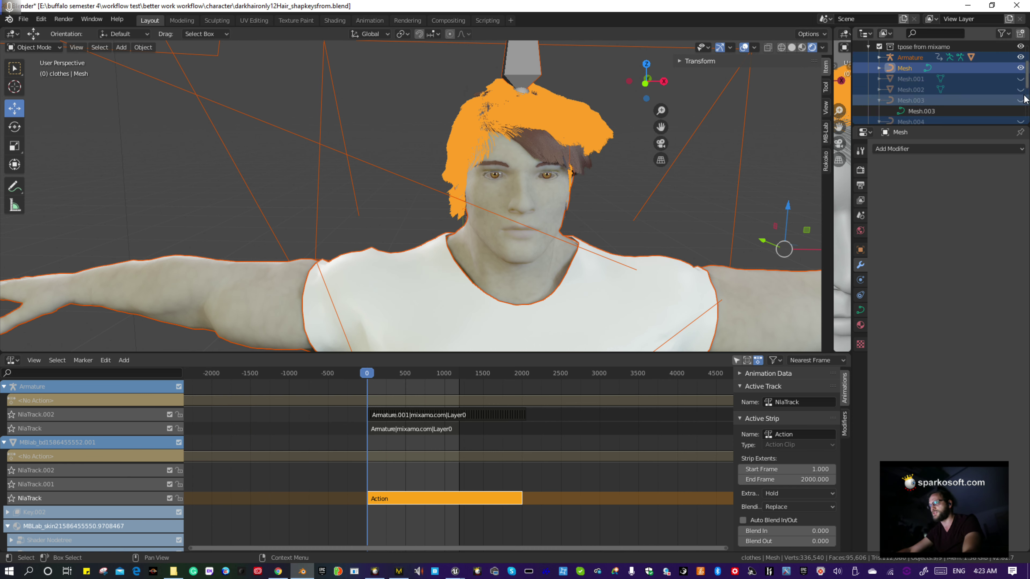
left_click(1020, 68)
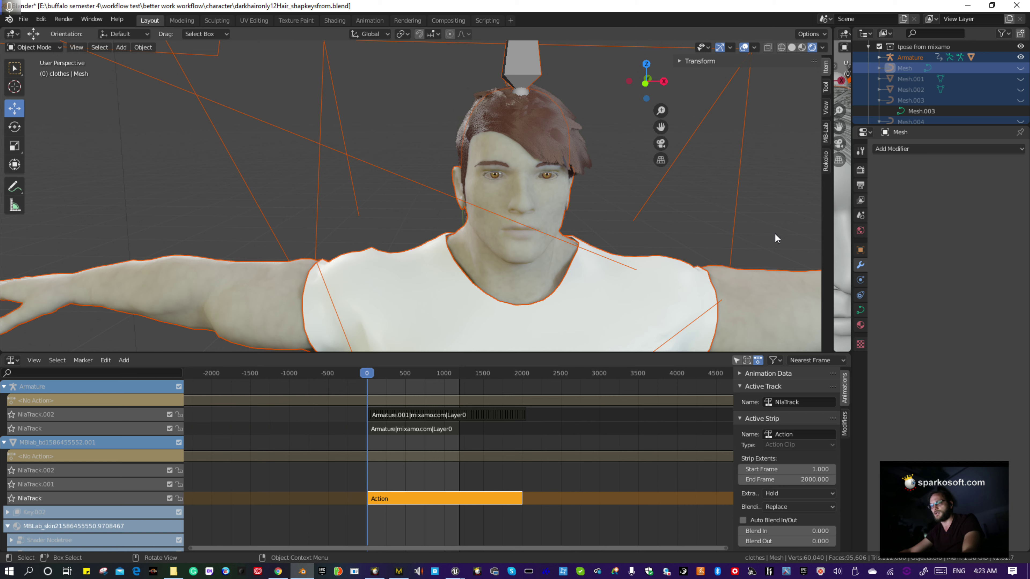
Scrub the animation back and forth, ending at frame 649, to check how the hair and shirt follow the body
mouse_move(387, 381)
left_mouse_down()
mouse_move(410, 380)
mouse_move(387, 380)
left_mouse_up()
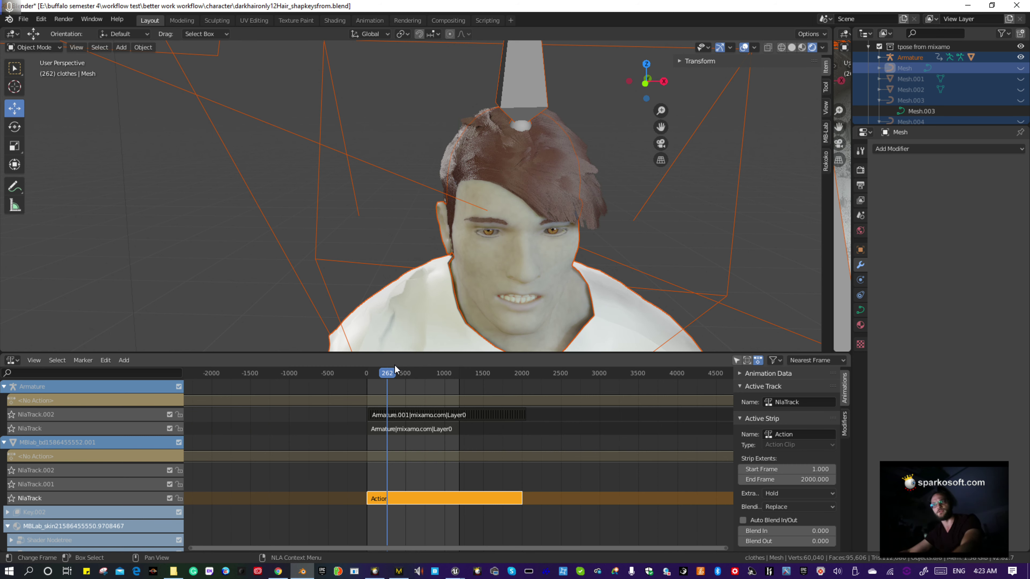
left_click_drag(388, 374, 418, 375)
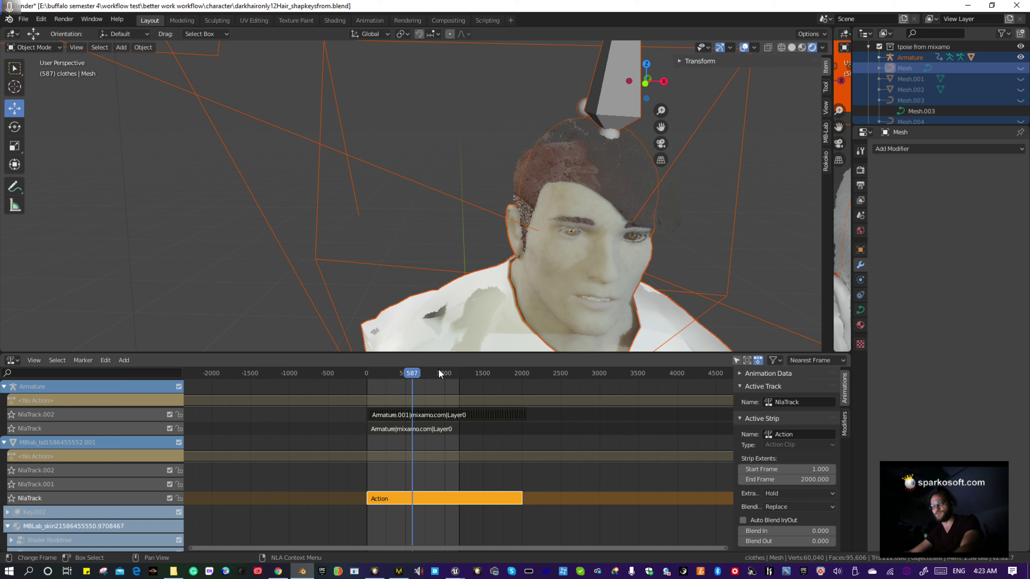
left_click_drag(440, 373, 369, 376)
scroll(367, 270, "down", 3)
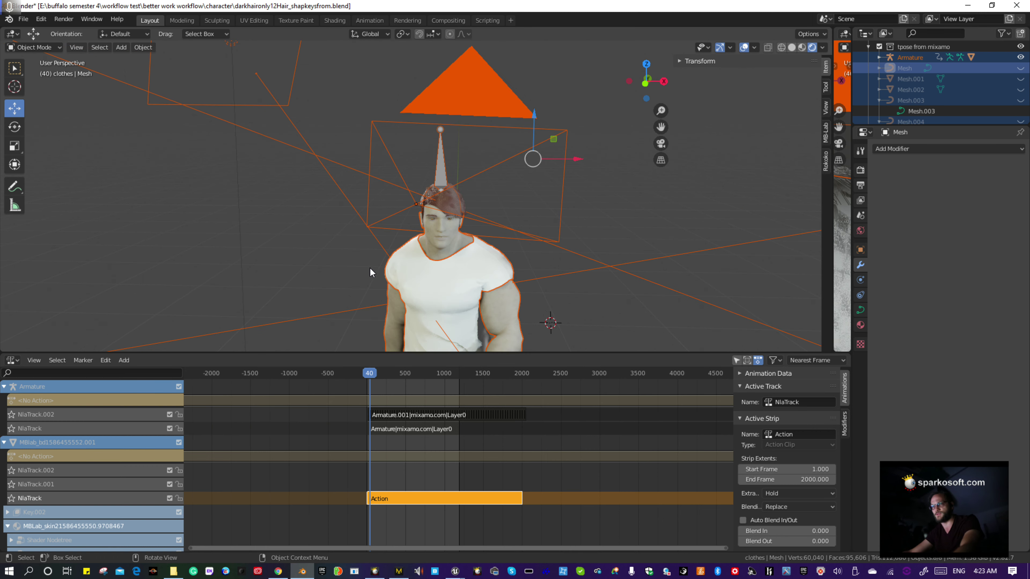
middle_click_drag(394, 273, 369, 329)
left_click_drag(371, 373, 417, 373)
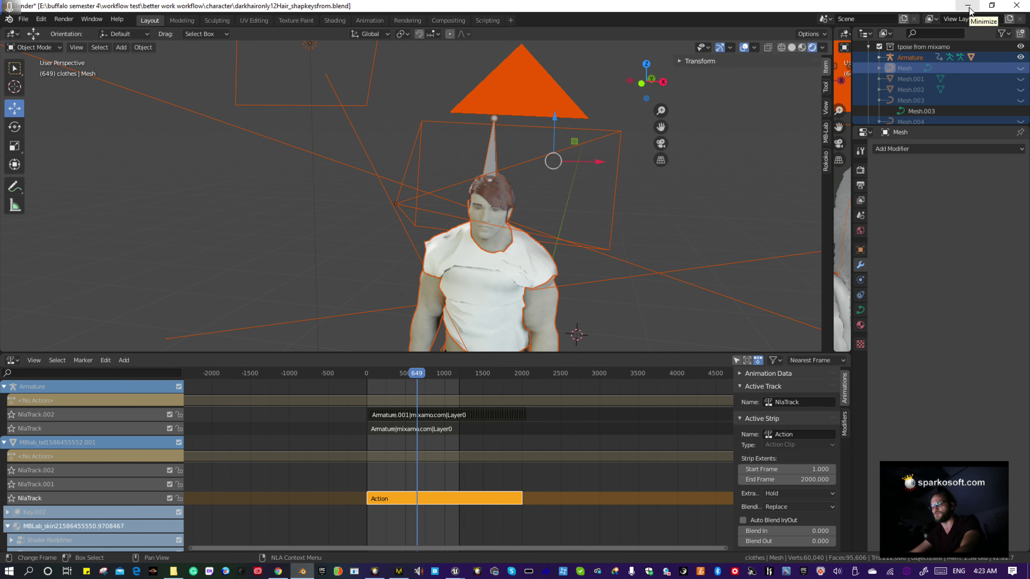
Restore the Blender window to a floating size and move it aside to compare its character with the Unreal Engine level
left_click_drag(898, 4, 845, 69)
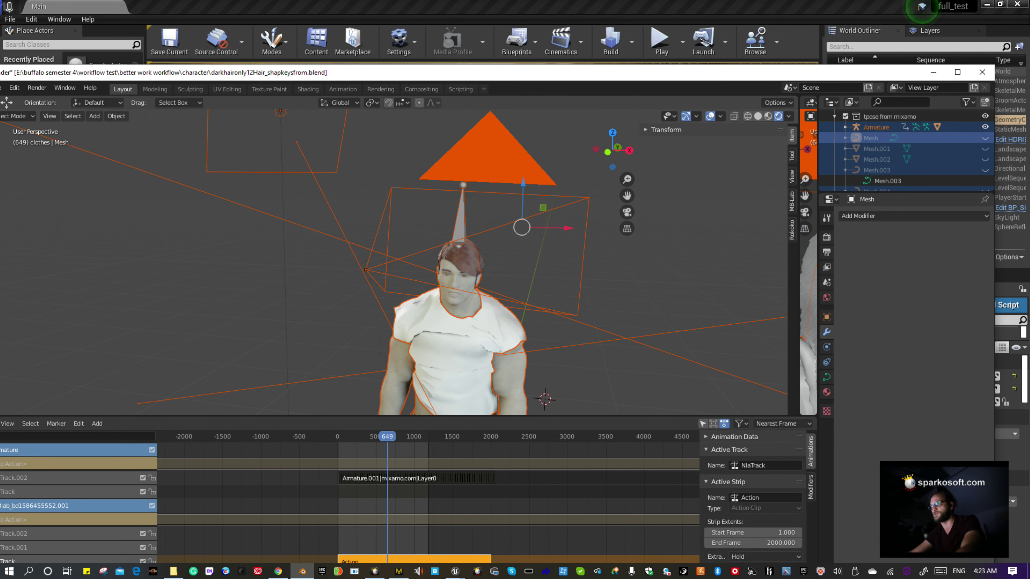
left_click_drag(897, 73, 868, 264)
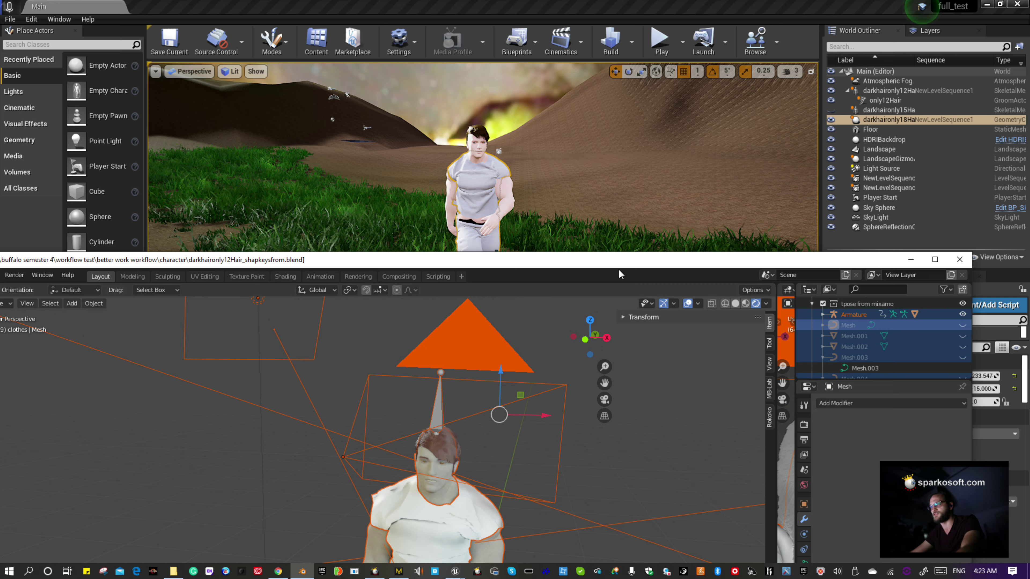
left_click_drag(638, 261, 640, 134)
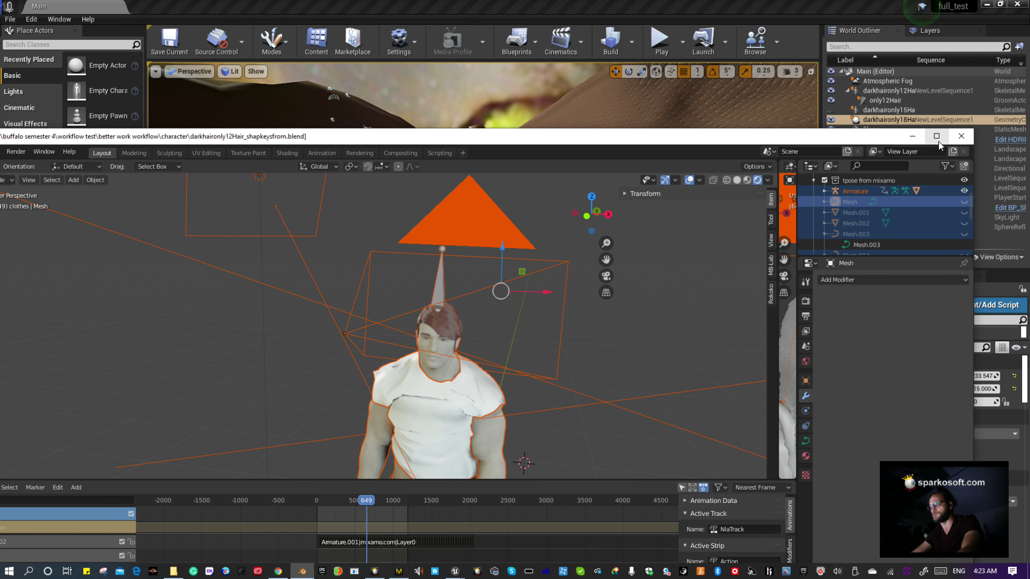
left_click_drag(886, 140, 788, 146)
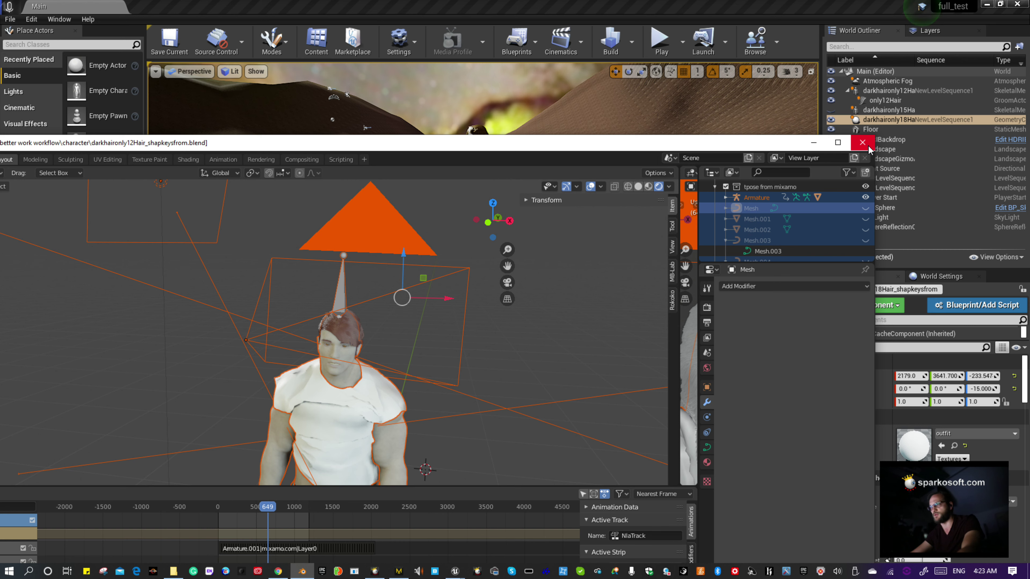